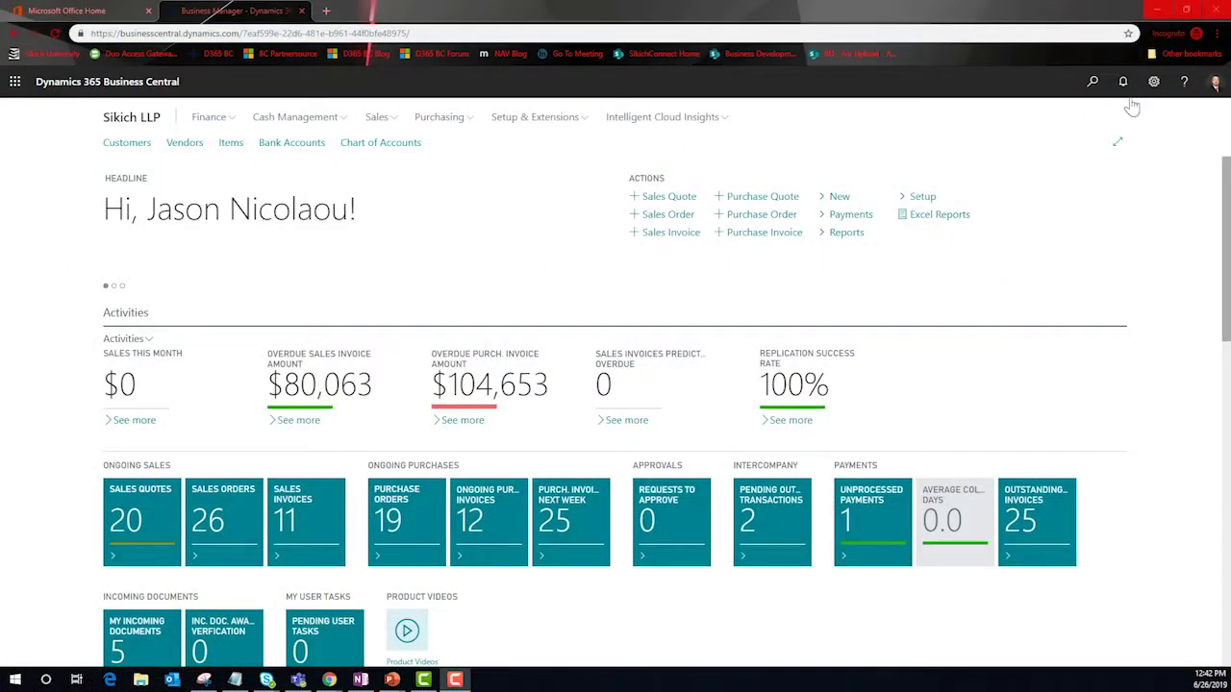
In My Settings, change the Role Center from Business Manager to ETO Project Manager and apply it
{"action": "left_click", "coordinate": [1153, 83]}
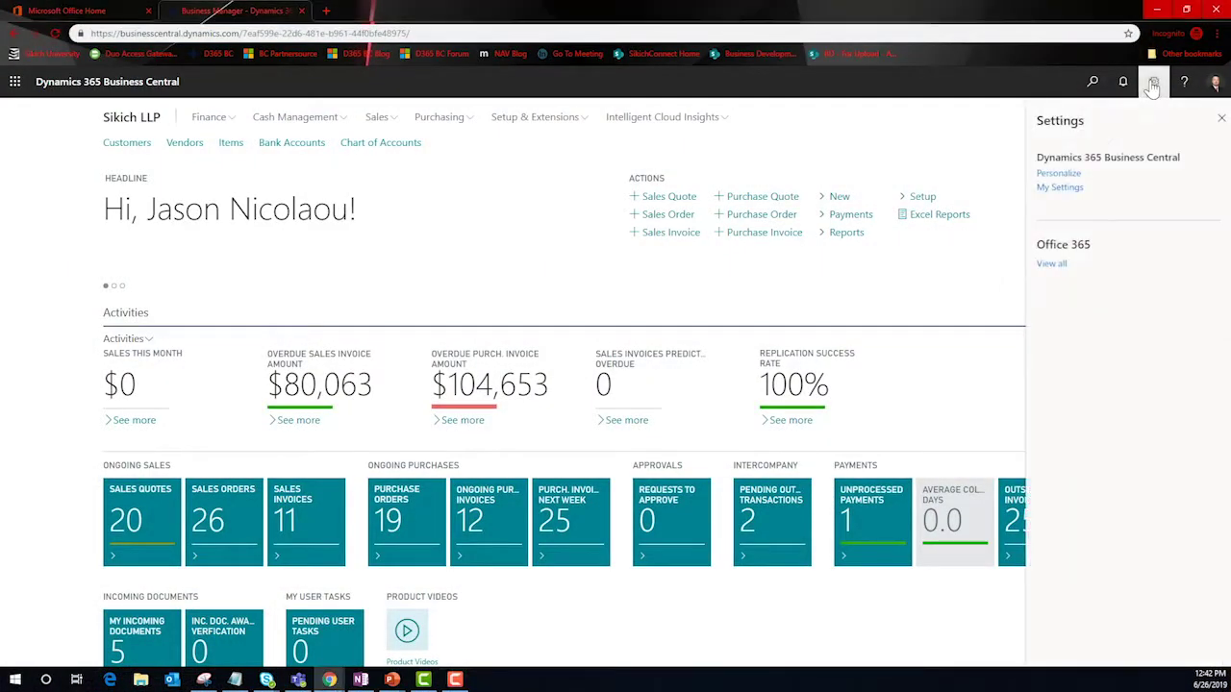
{"action": "left_click", "coordinate": [1063, 190]}
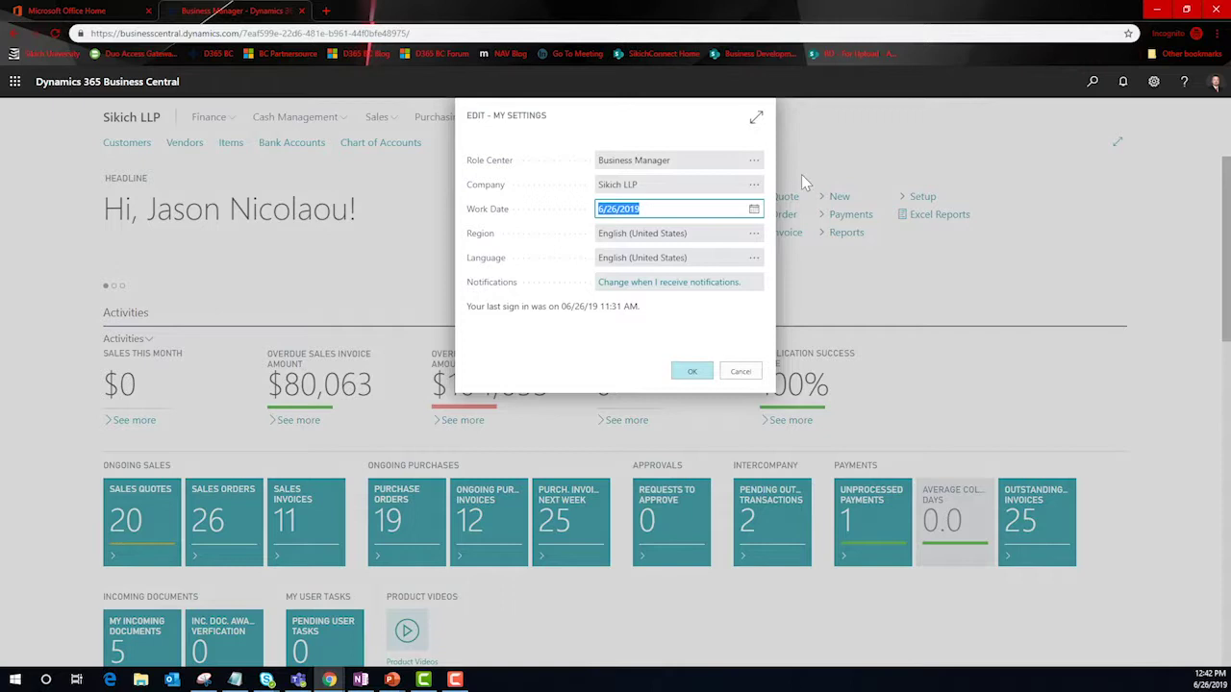
{"action": "left_click", "coordinate": [753, 162]}
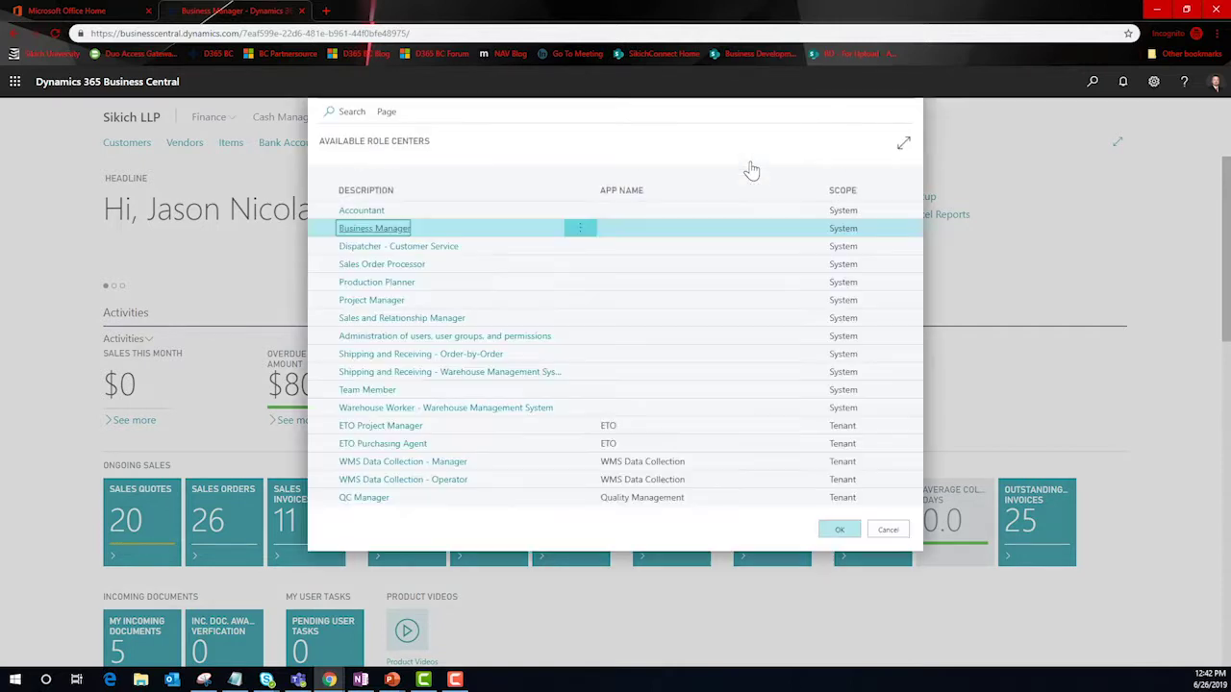
{"action": "left_click", "coordinate": [475, 426]}
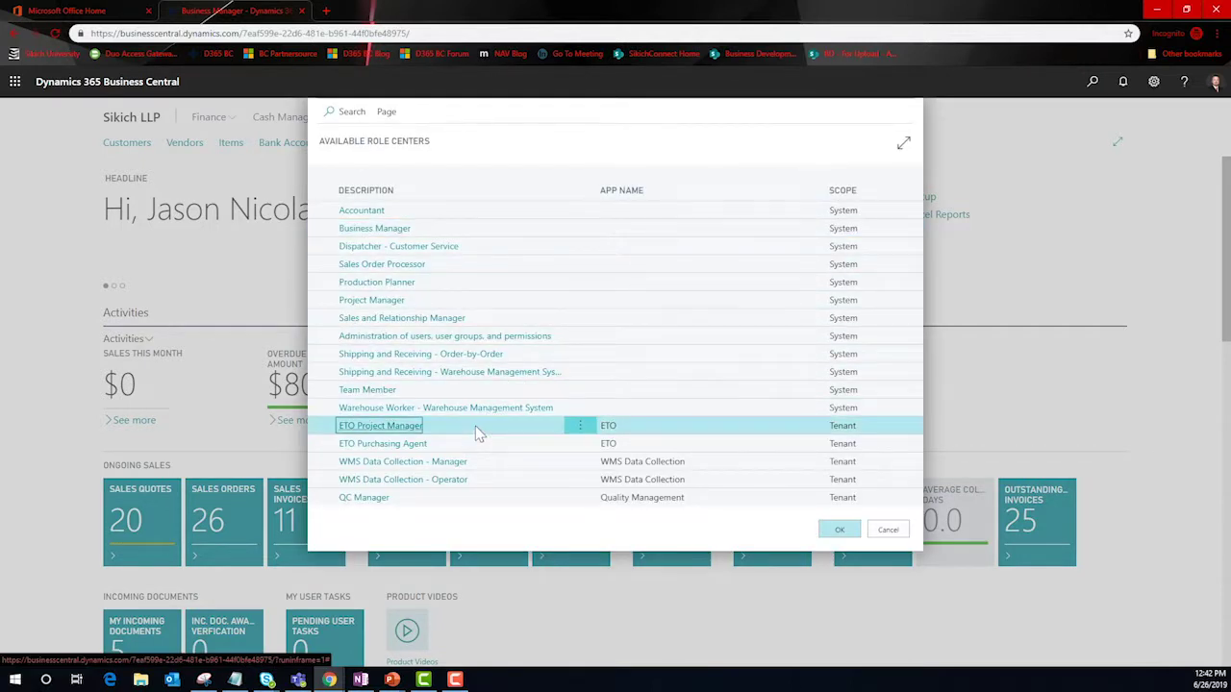
{"action": "double_click", "coordinate": [398, 430]}
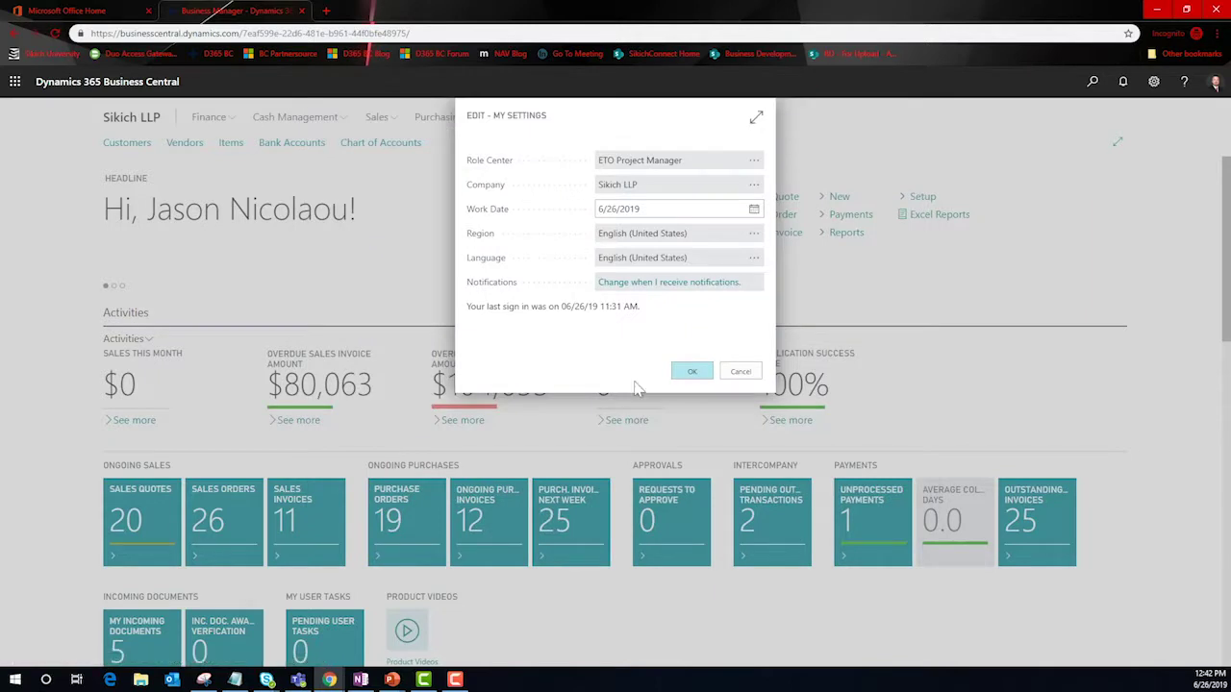
{"action": "left_click", "coordinate": [702, 371]}
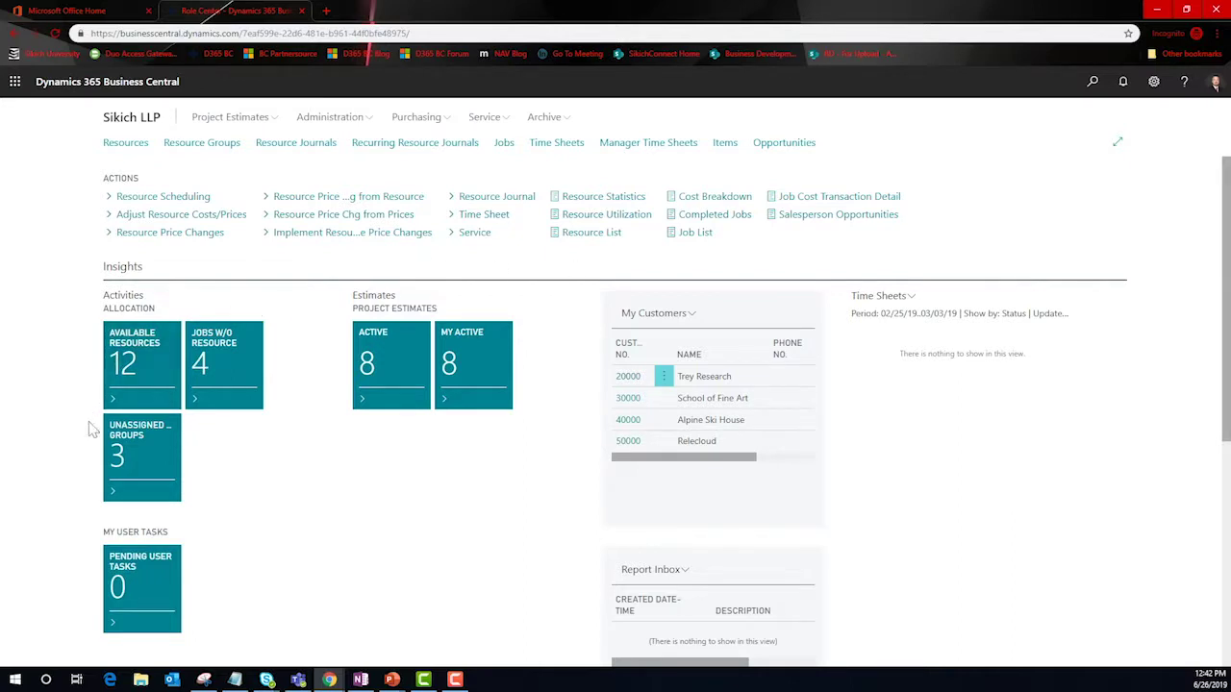
Scroll through the ETO Project Manager home tiles, then search for 'eto setup'
{"action": "scroll", "coordinate": [299, 464], "scroll_direction": "down", "scroll_amount": 3}
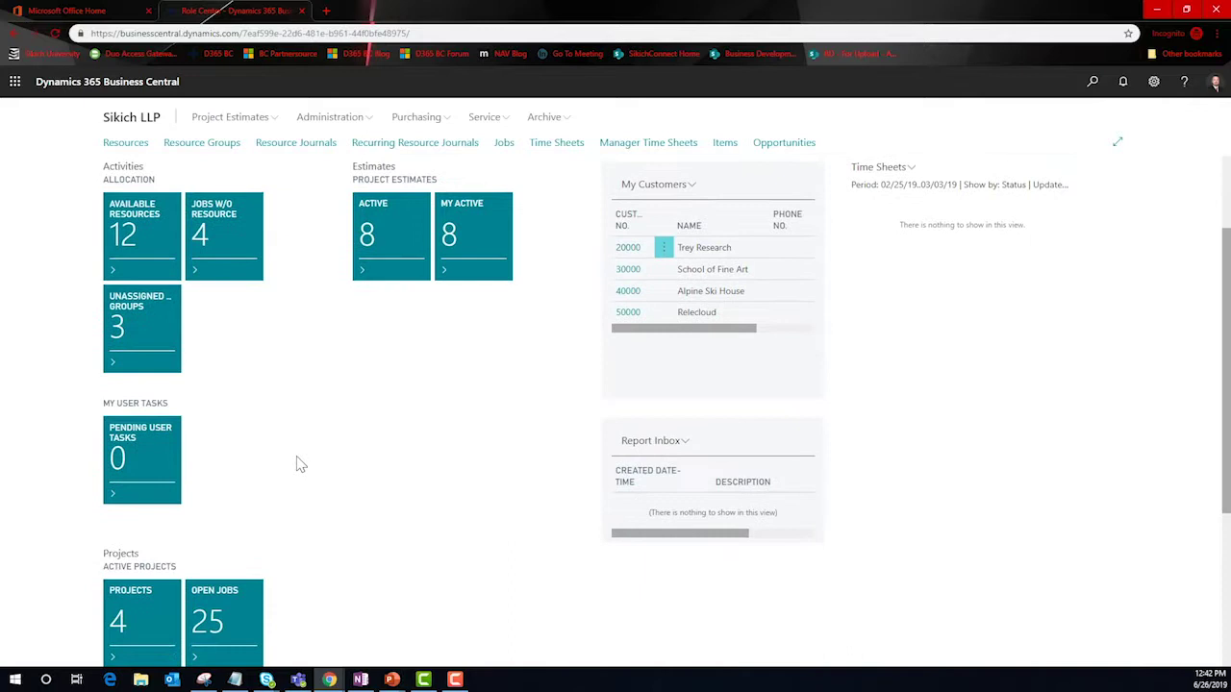
{"action": "scroll", "coordinate": [298, 464], "scroll_direction": "down", "scroll_amount": 2}
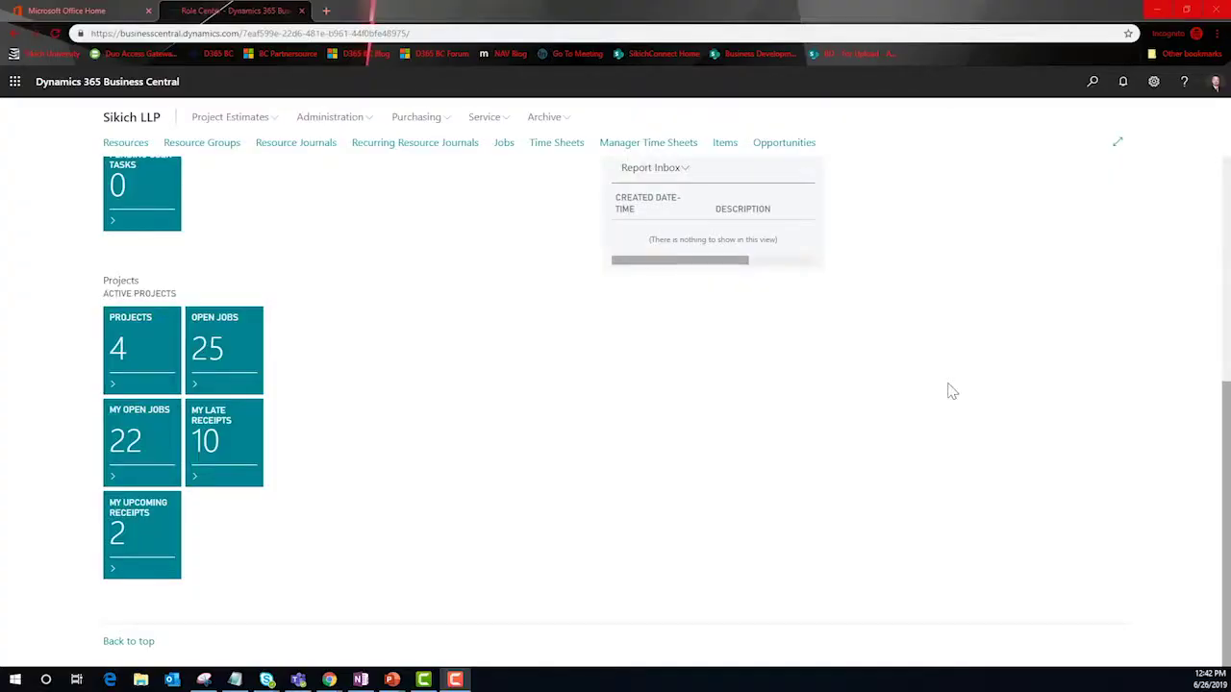
{"action": "scroll", "coordinate": [952, 391], "scroll_direction": "up", "scroll_amount": 5}
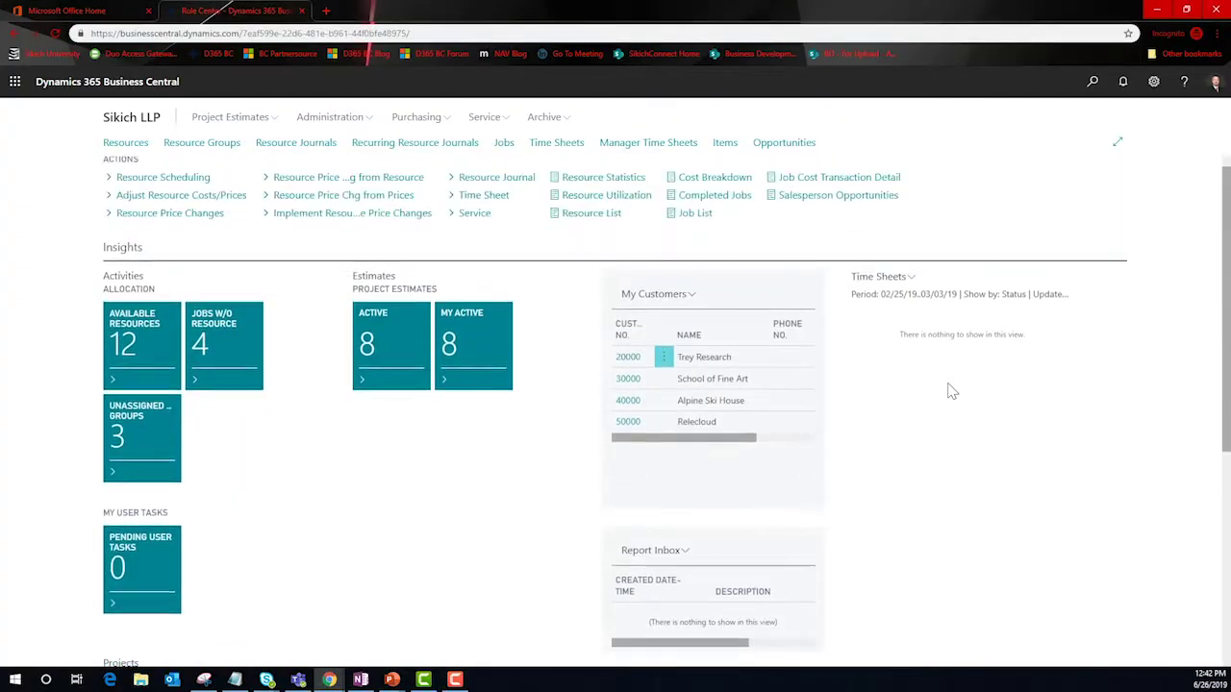
{"action": "left_click", "coordinate": [1092, 80]}
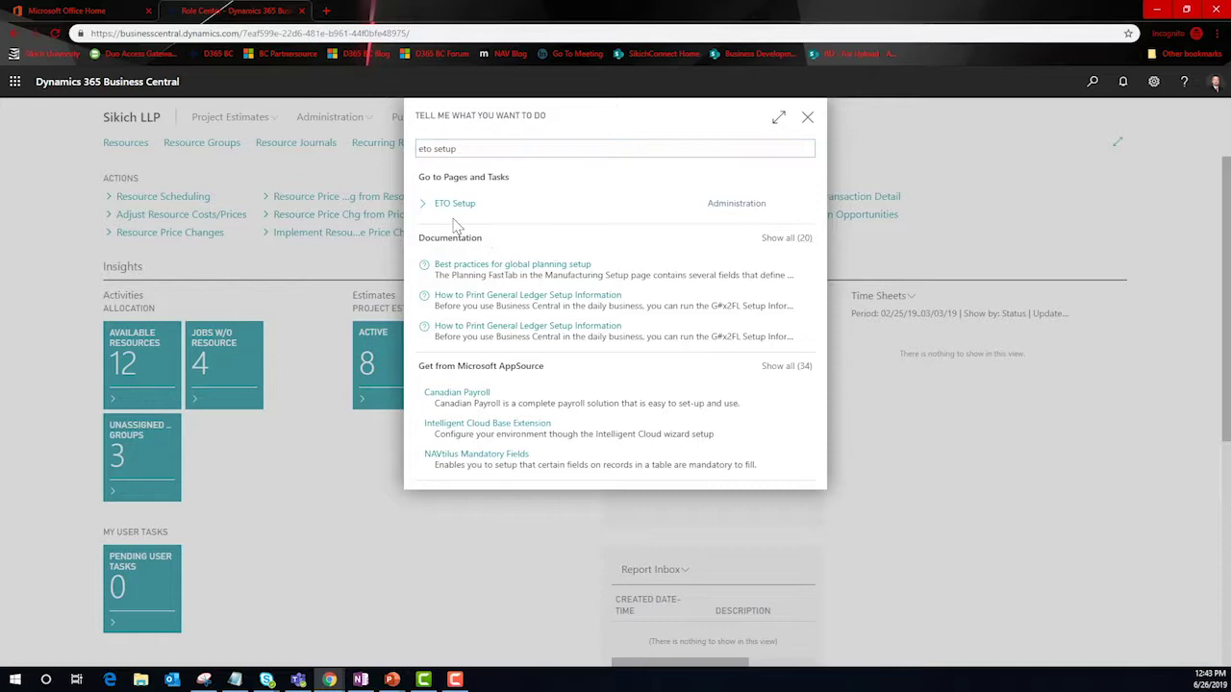
Open ETO Setup, review its numbering series, then return to the home page
{"action": "left_click", "coordinate": [456, 214]}
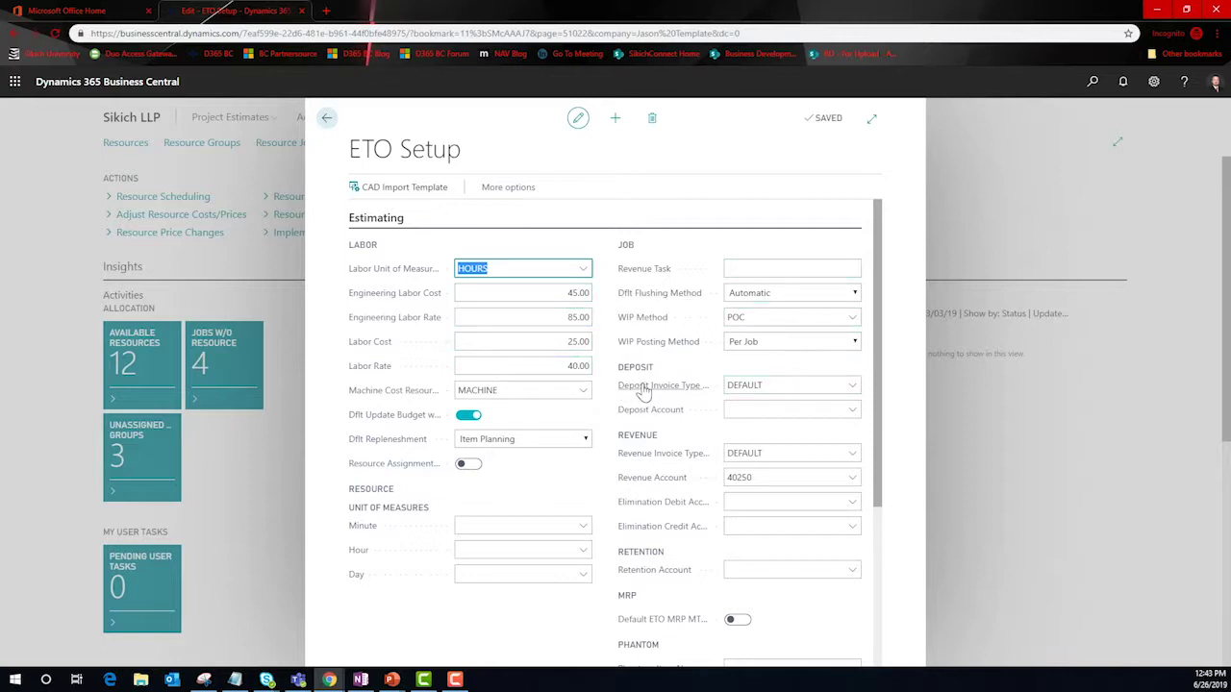
{"action": "scroll", "coordinate": [642, 392], "scroll_direction": "down", "scroll_amount": 5}
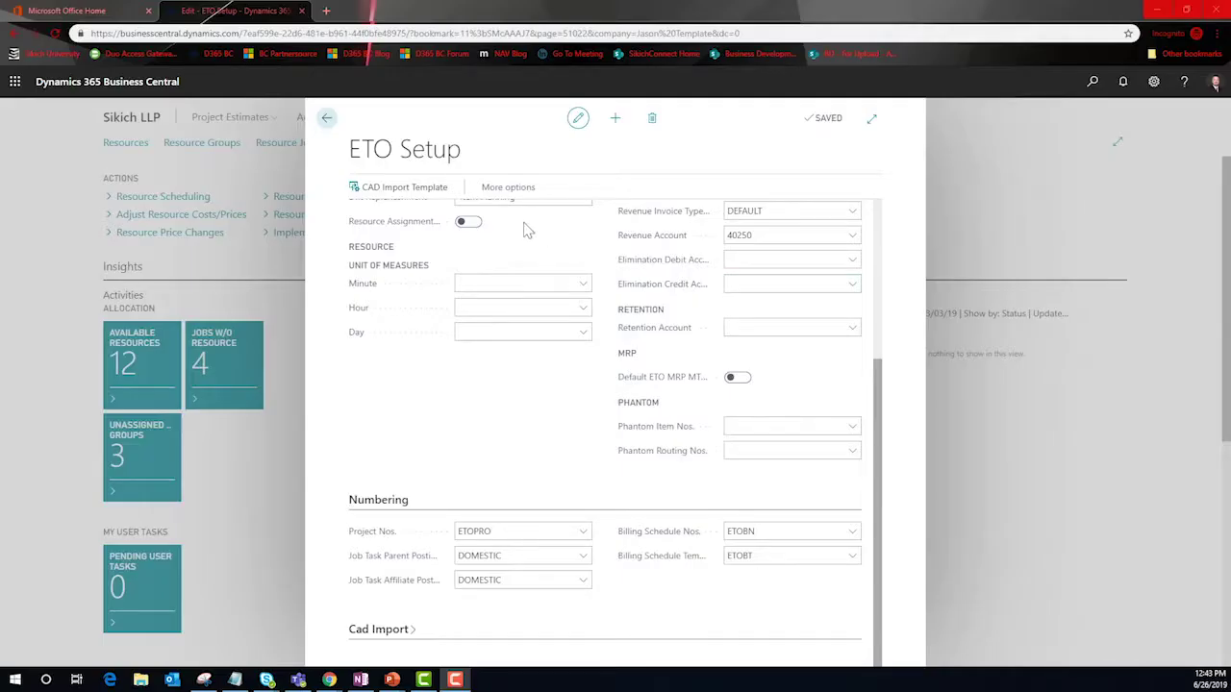
{"action": "left_click", "coordinate": [326, 119]}
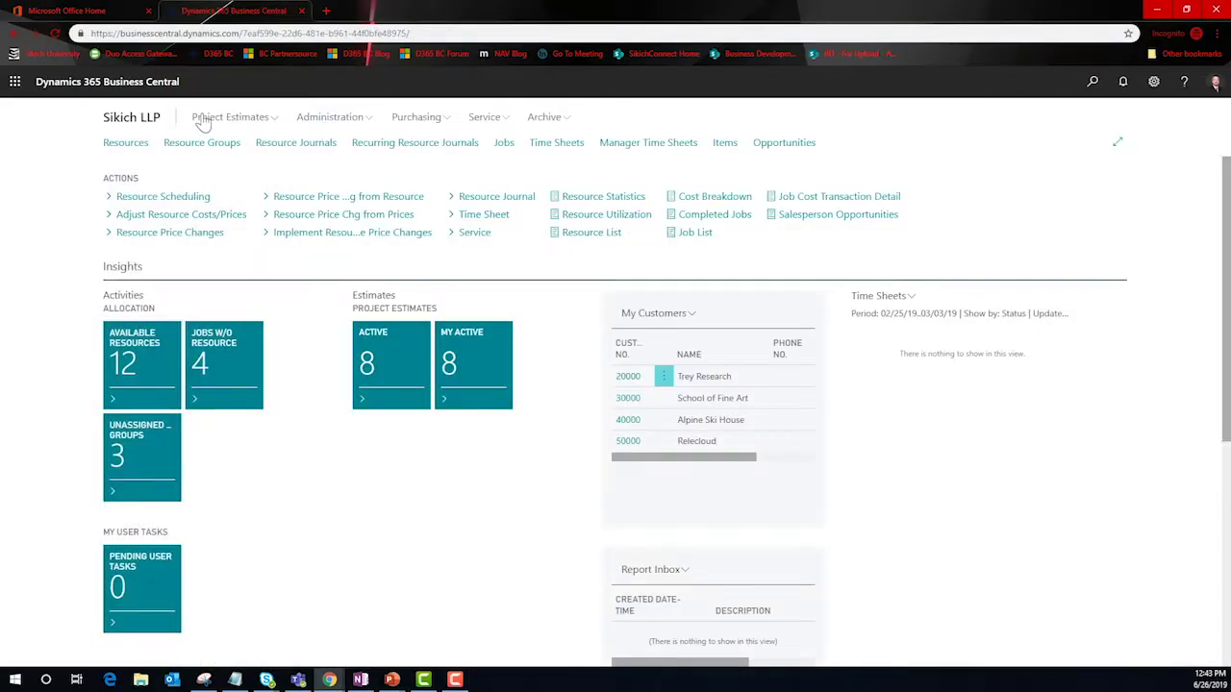
Open the Project Estimates list and browse its personalization field list without changes
{"action": "left_click", "coordinate": [205, 119]}
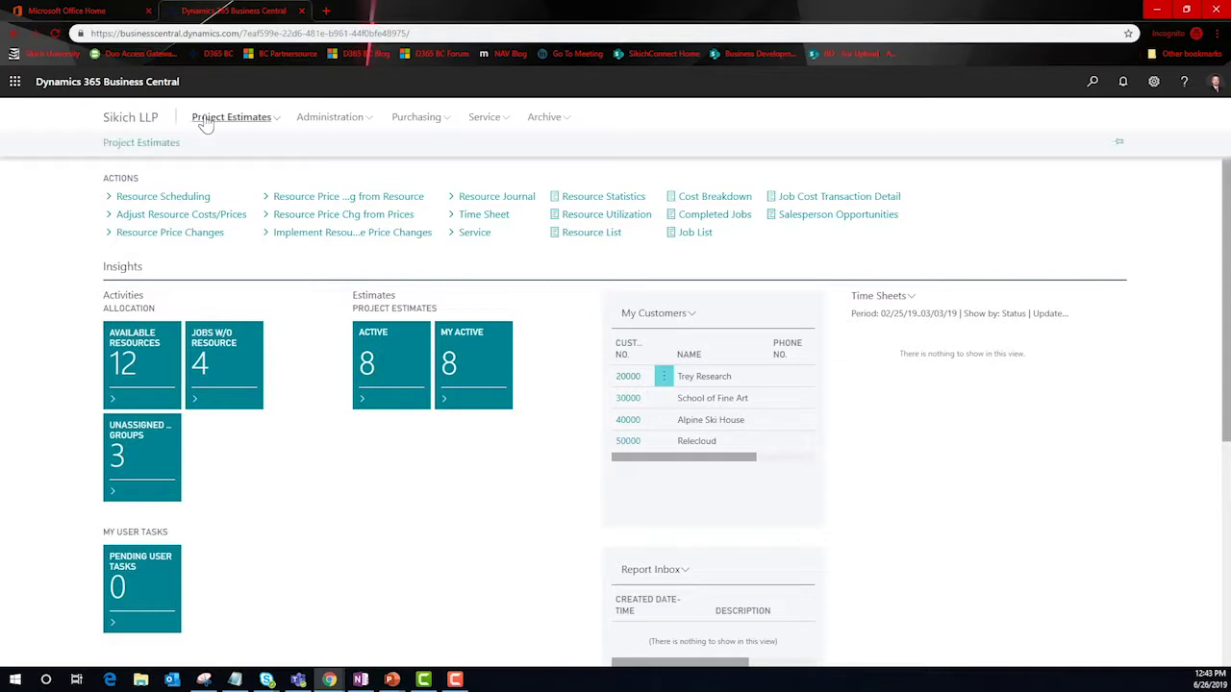
{"action": "left_click", "coordinate": [144, 144]}
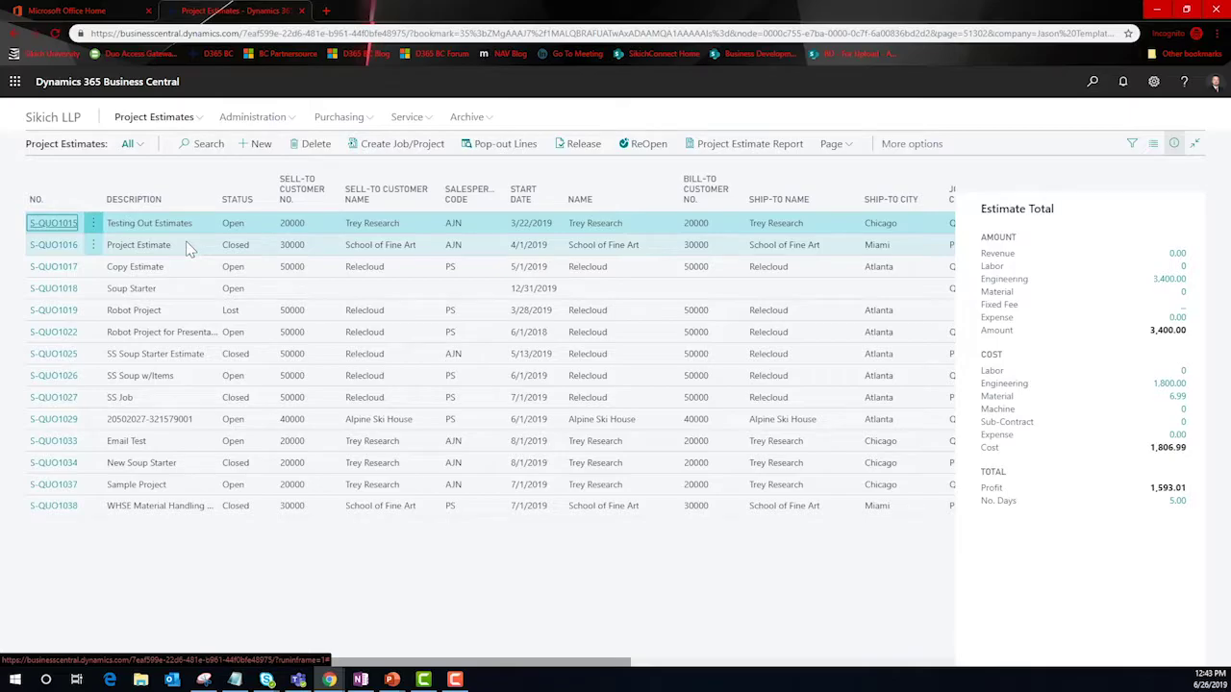
{"action": "left_click", "coordinate": [1153, 81]}
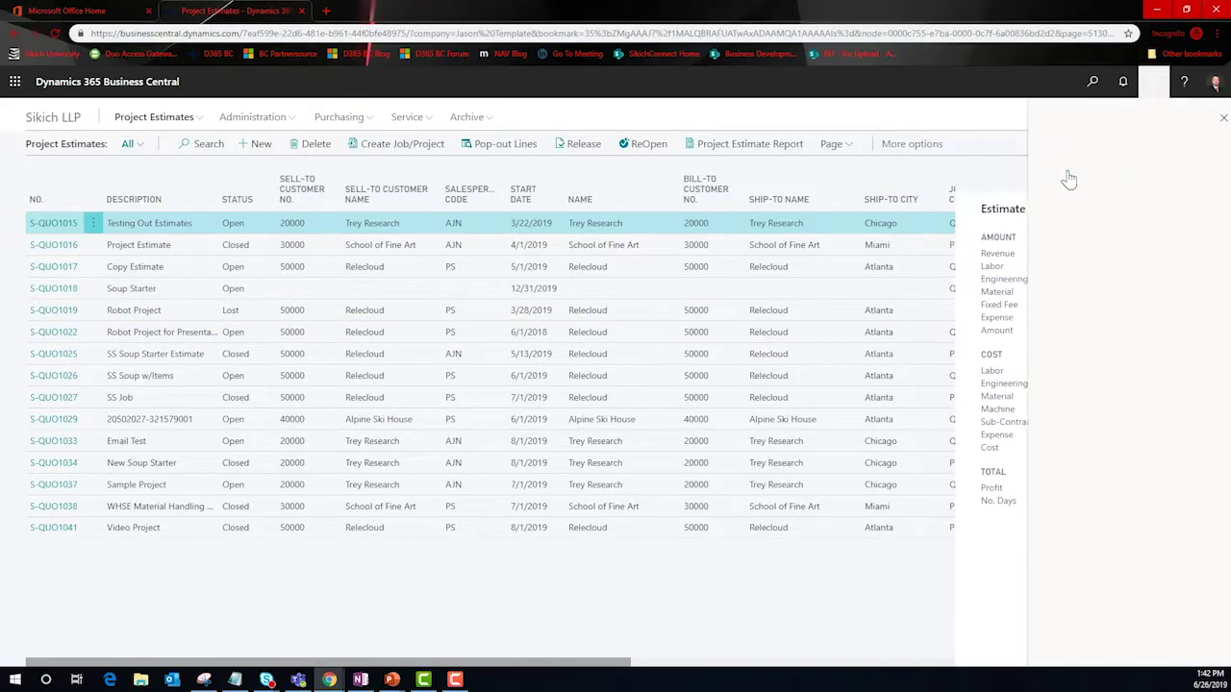
{"action": "left_click", "coordinate": [745, 115]}
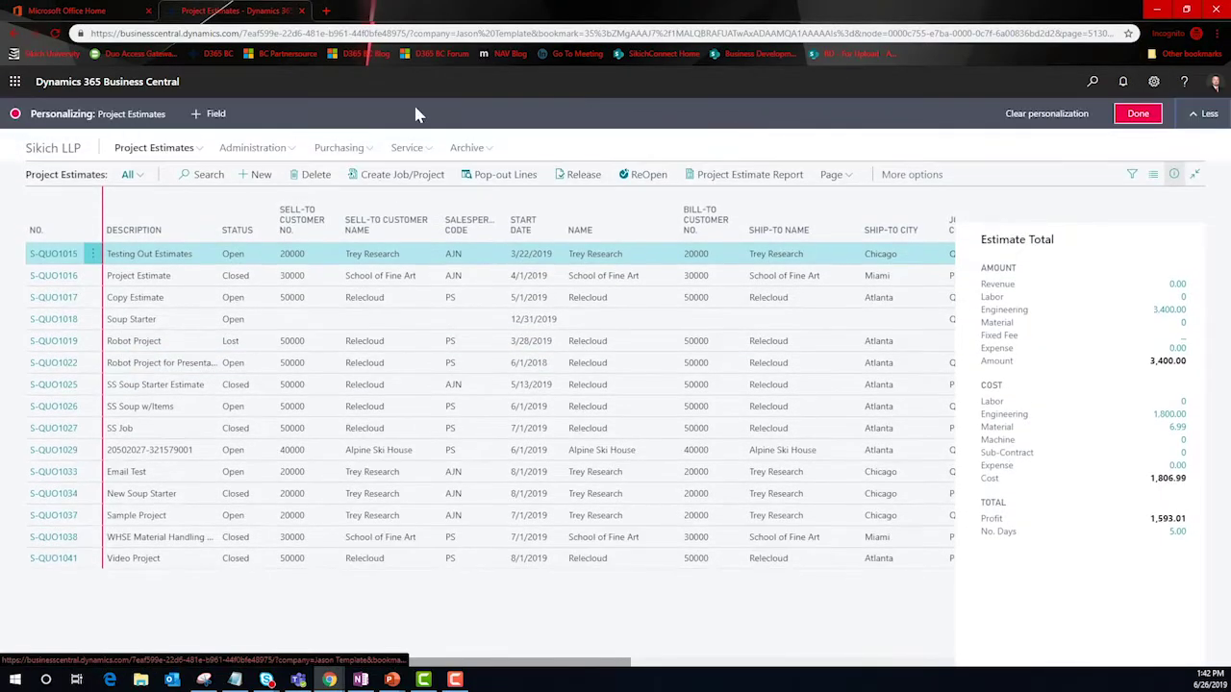
{"action": "left_click", "coordinate": [209, 115]}
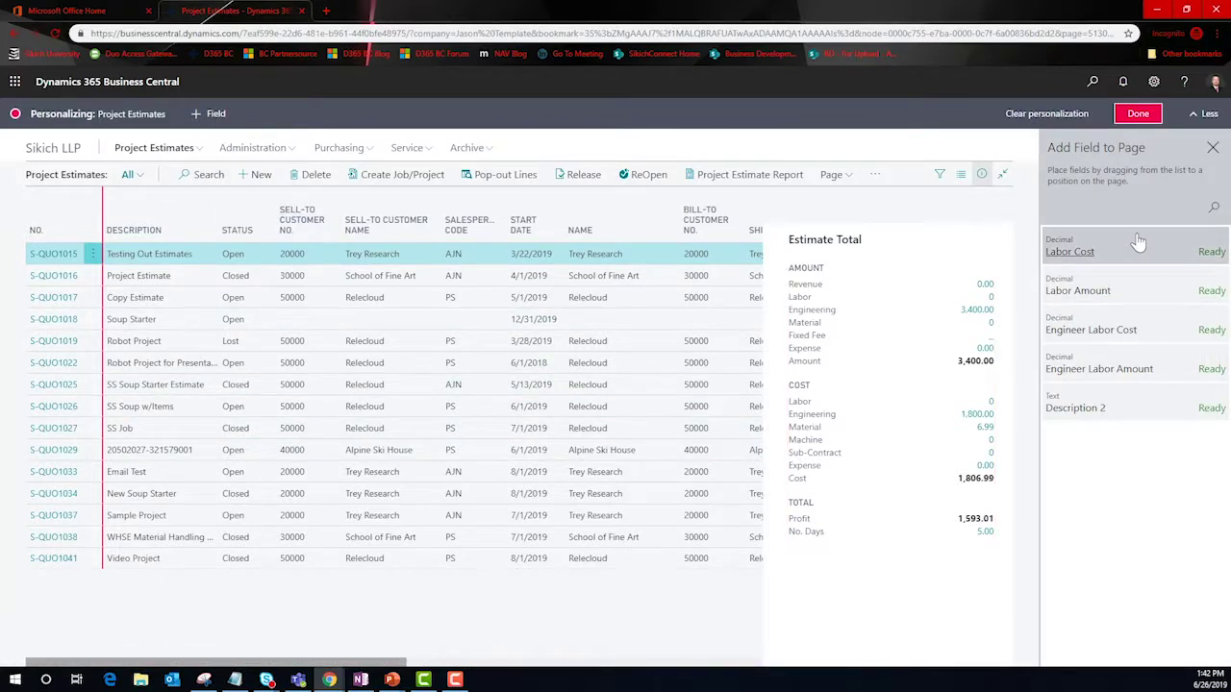
{"action": "left_click", "coordinate": [1138, 114]}
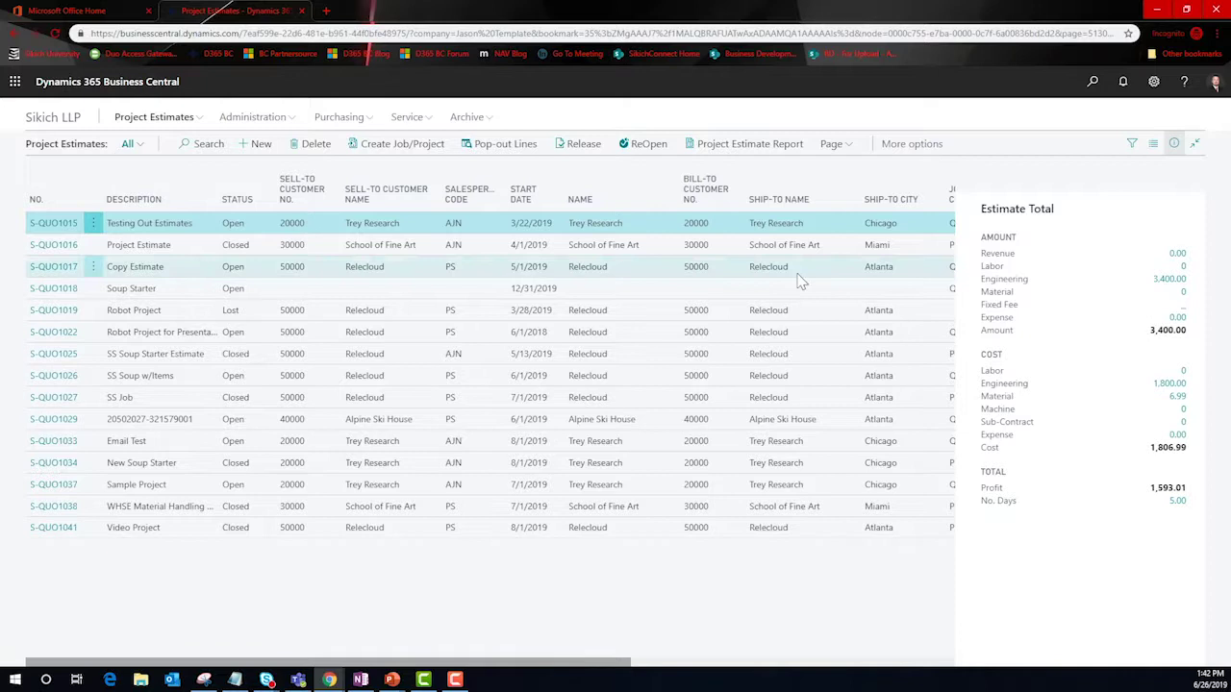
Compare Estimate Total figures for S-QUO1016, SS Job and New Soup Starter estimates
{"action": "left_click", "coordinate": [188, 246]}
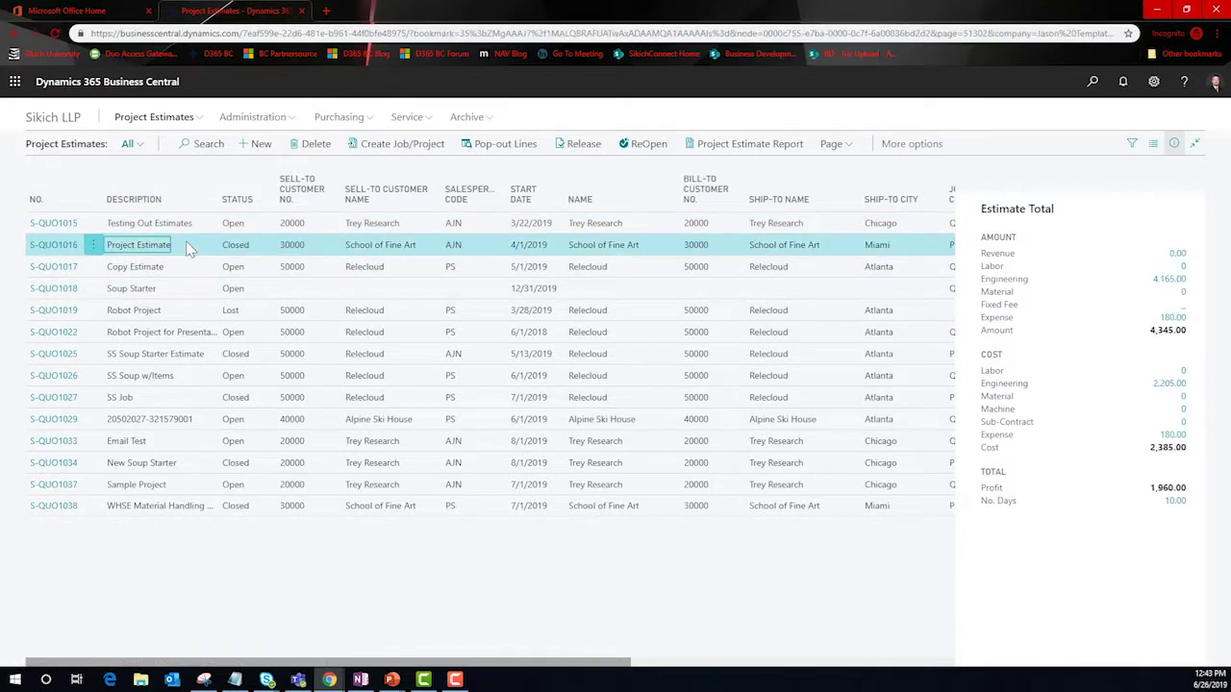
{"action": "left_click", "coordinate": [176, 397]}
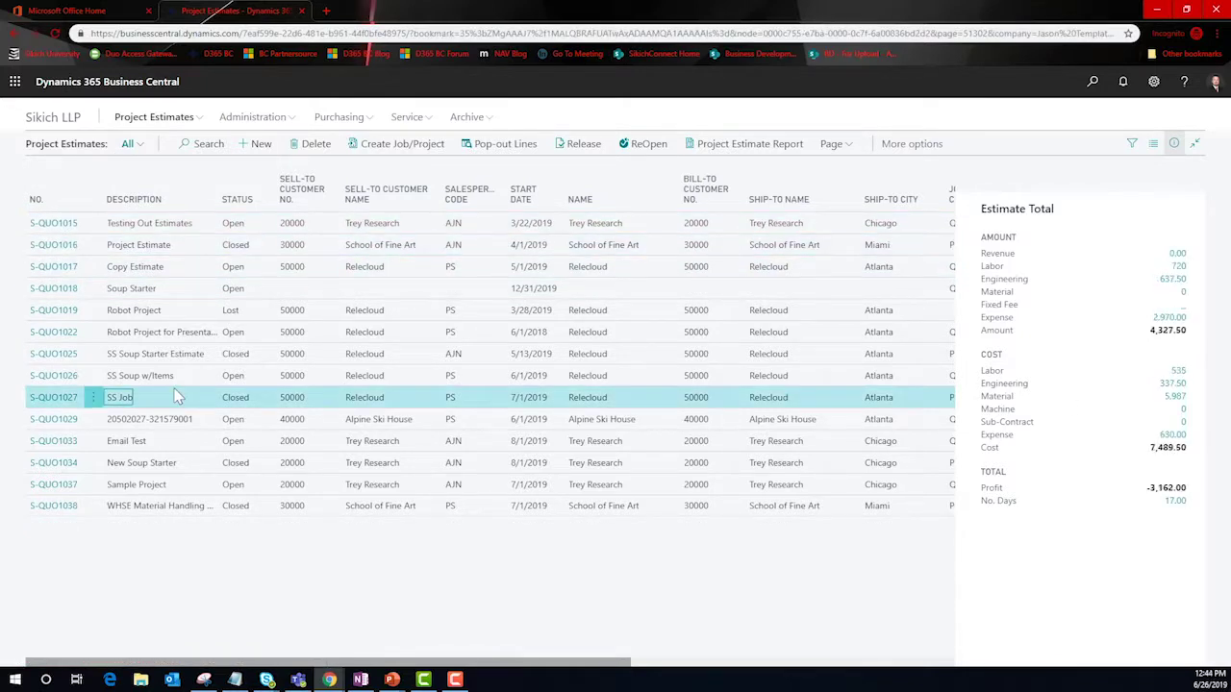
{"action": "left_click", "coordinate": [163, 470]}
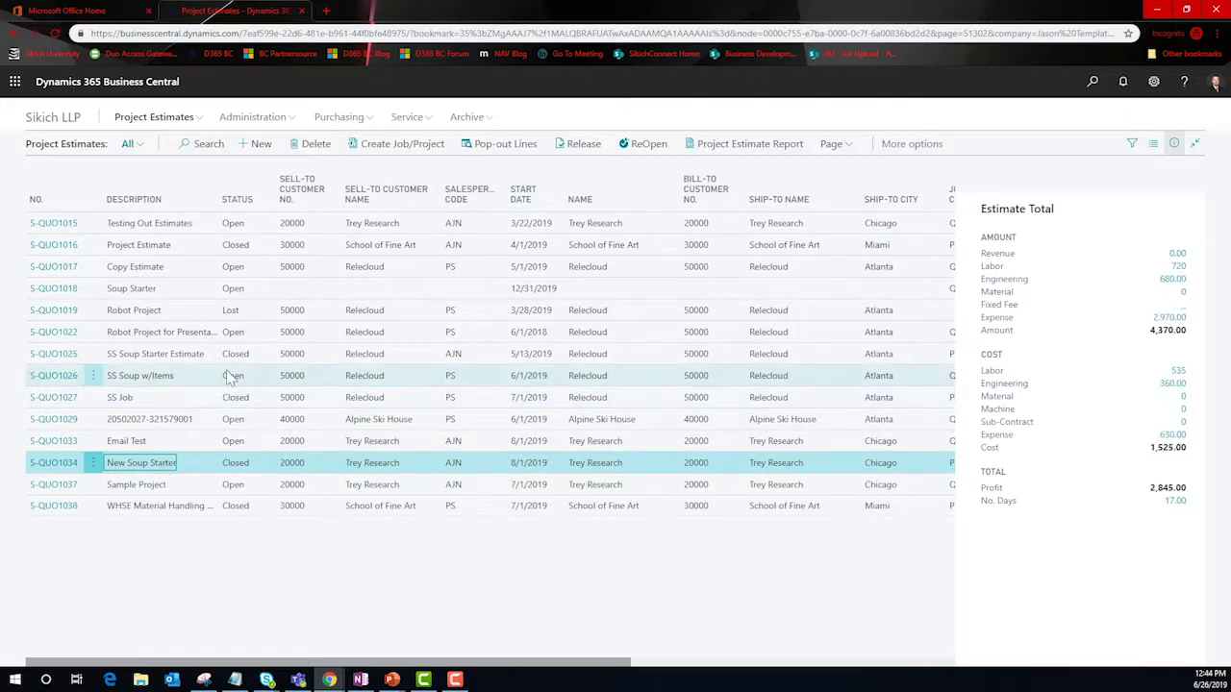
Create a new project estimate starting 8/1/2019 with description Video Project
{"action": "left_click", "coordinate": [260, 144]}
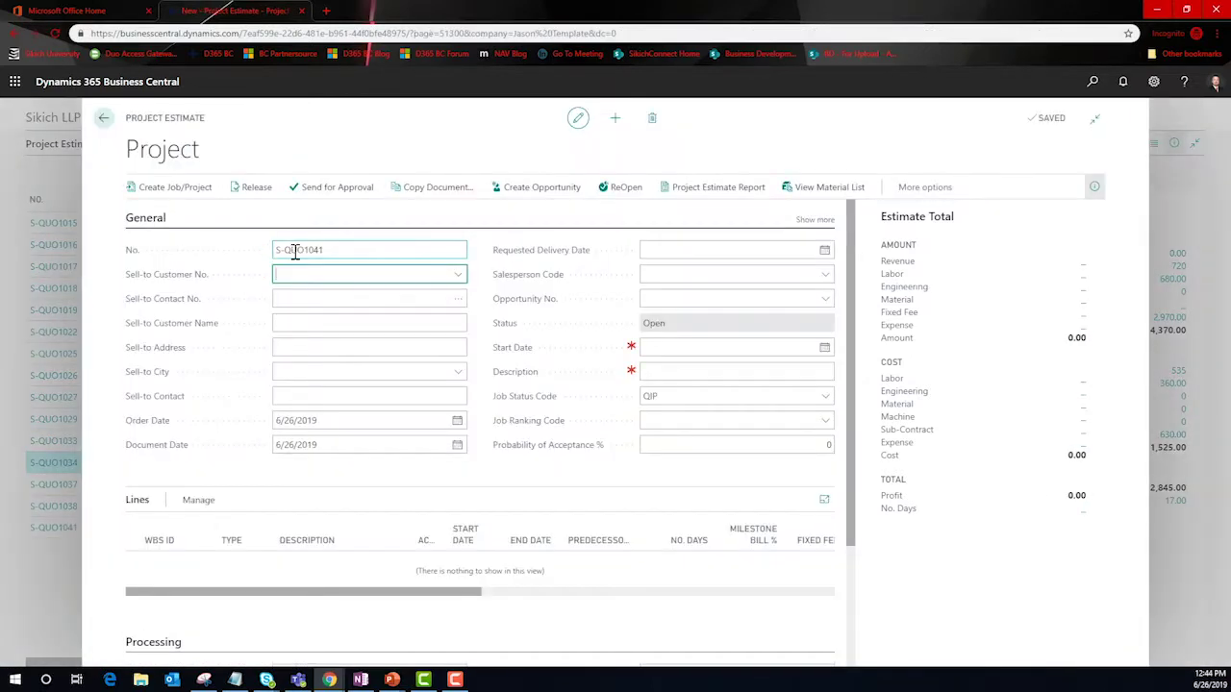
{"action": "left_click", "coordinate": [673, 348]}
{"action": "type", "text": "8/1"}
{"action": "key", "text": "Tab"}
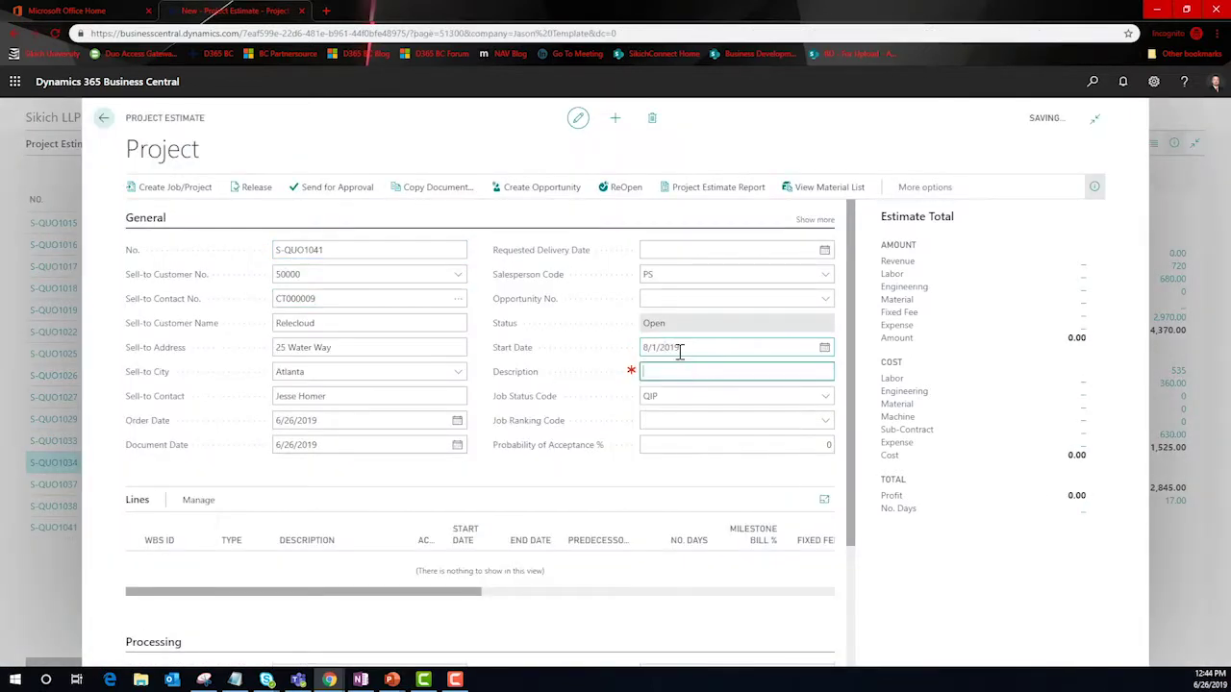
{"action": "type", "text": "Video Project"}
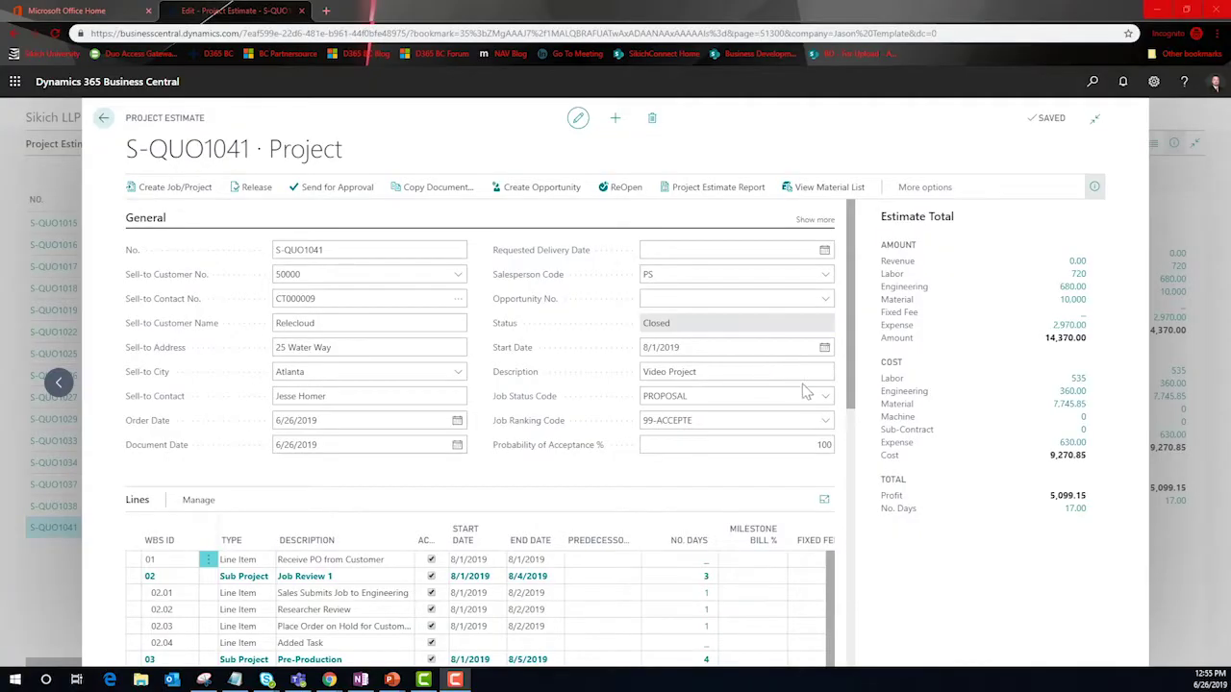
Set the estimate's Job Status Code to PROPOSAL and view the job ranking codes
{"action": "left_click", "coordinate": [829, 399]}
{"action": "left_click", "coordinate": [826, 396]}
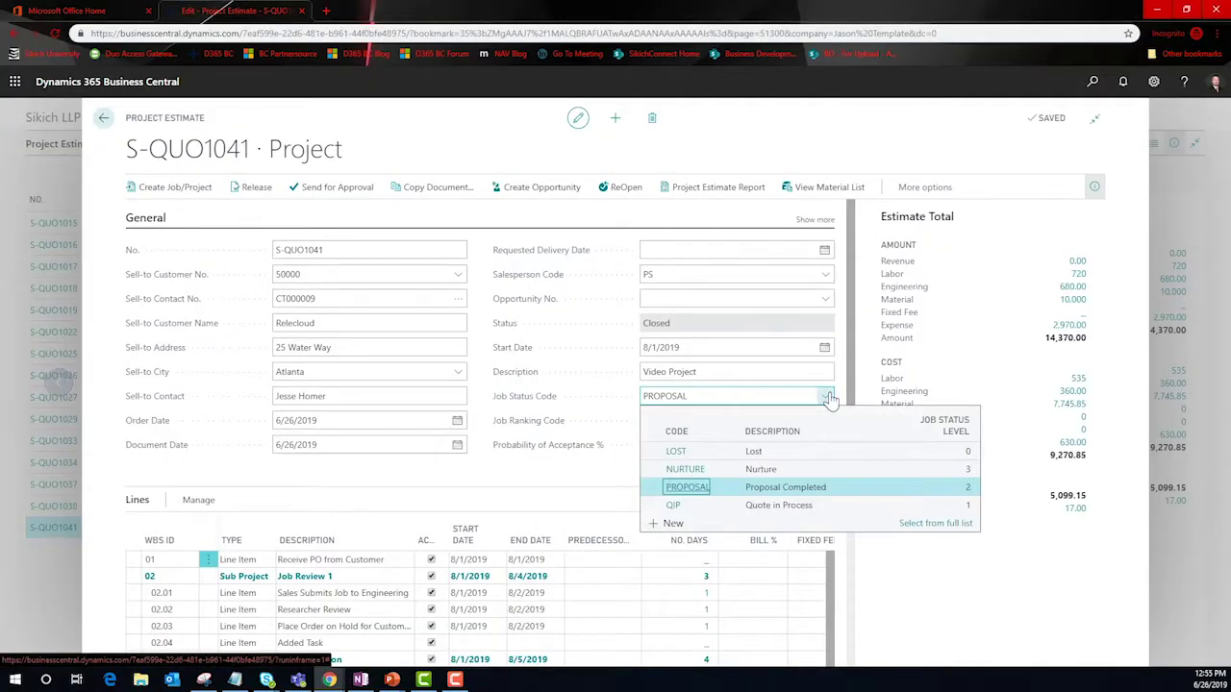
{"action": "left_click", "coordinate": [677, 487]}
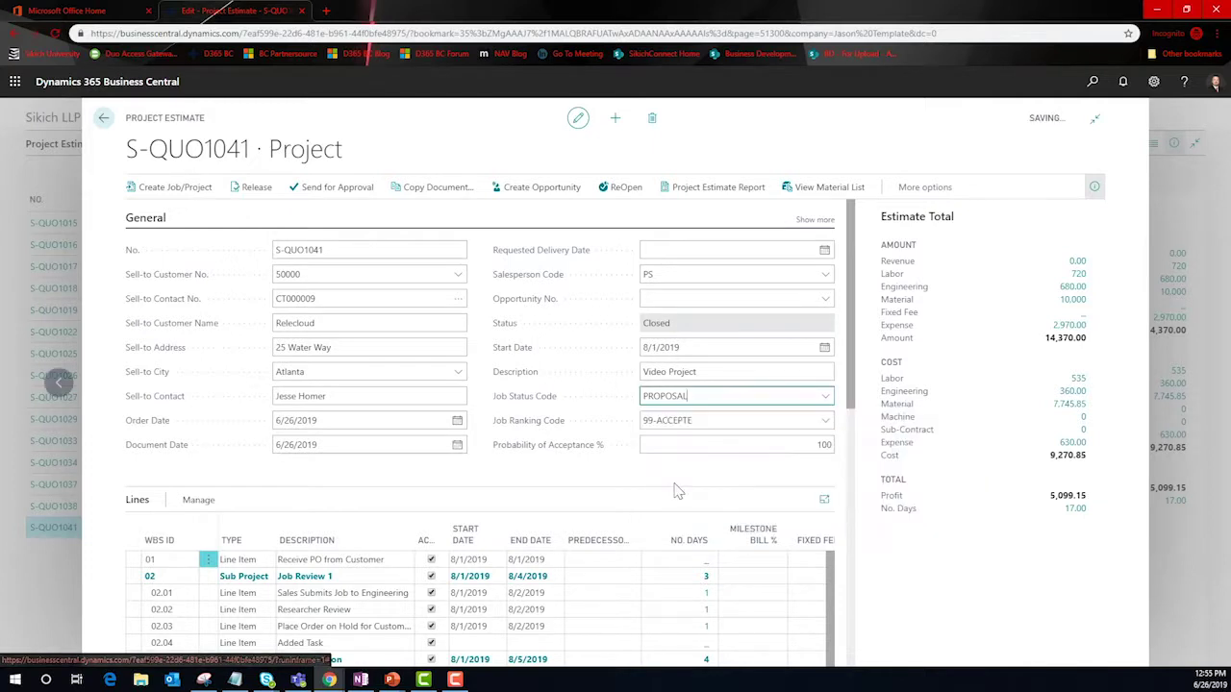
{"action": "left_click", "coordinate": [824, 422]}
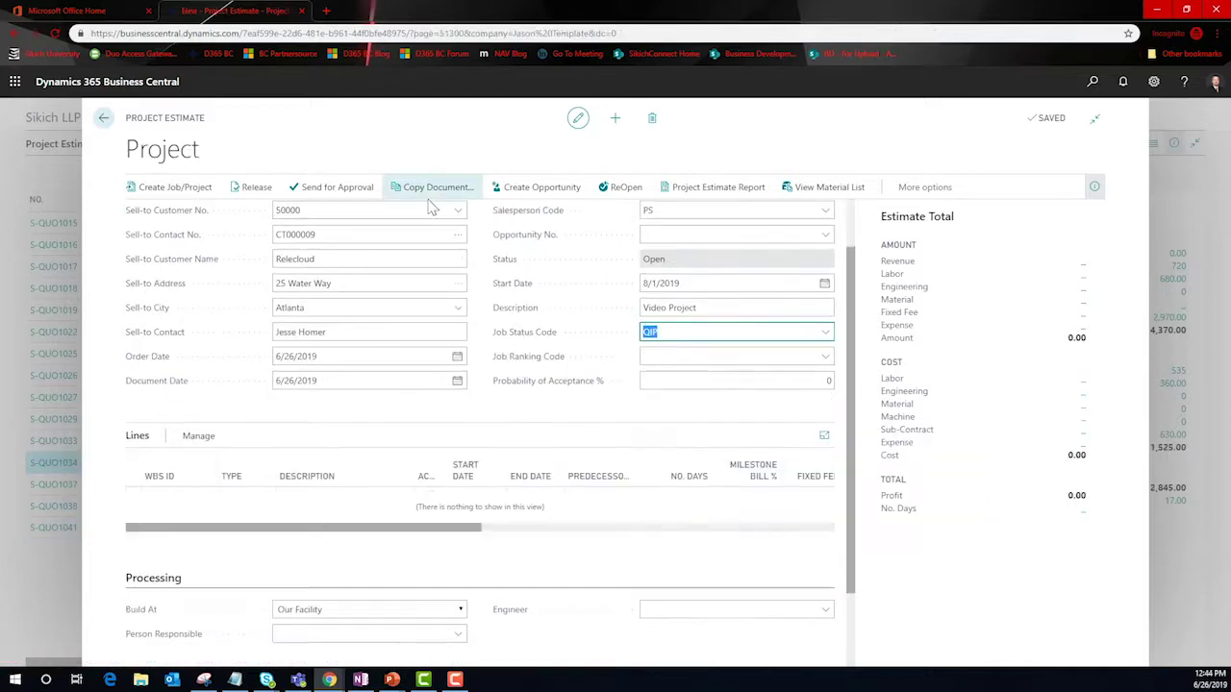
Copy the lines of an existing Project Estimate into S-QUO1041
{"action": "left_click", "coordinate": [433, 188]}
{"action": "left_click", "coordinate": [756, 205]}
{"action": "left_click", "coordinate": [739, 245]}
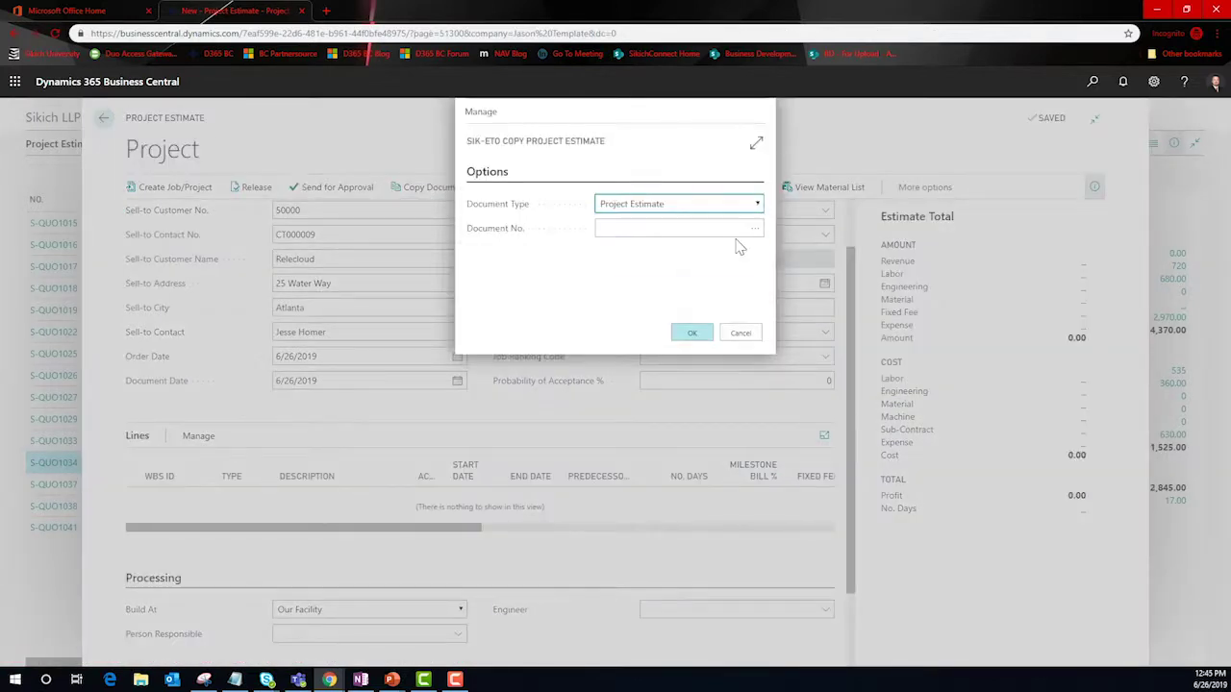
{"action": "left_click", "coordinate": [758, 234]}
{"action": "double_click", "coordinate": [365, 337]}
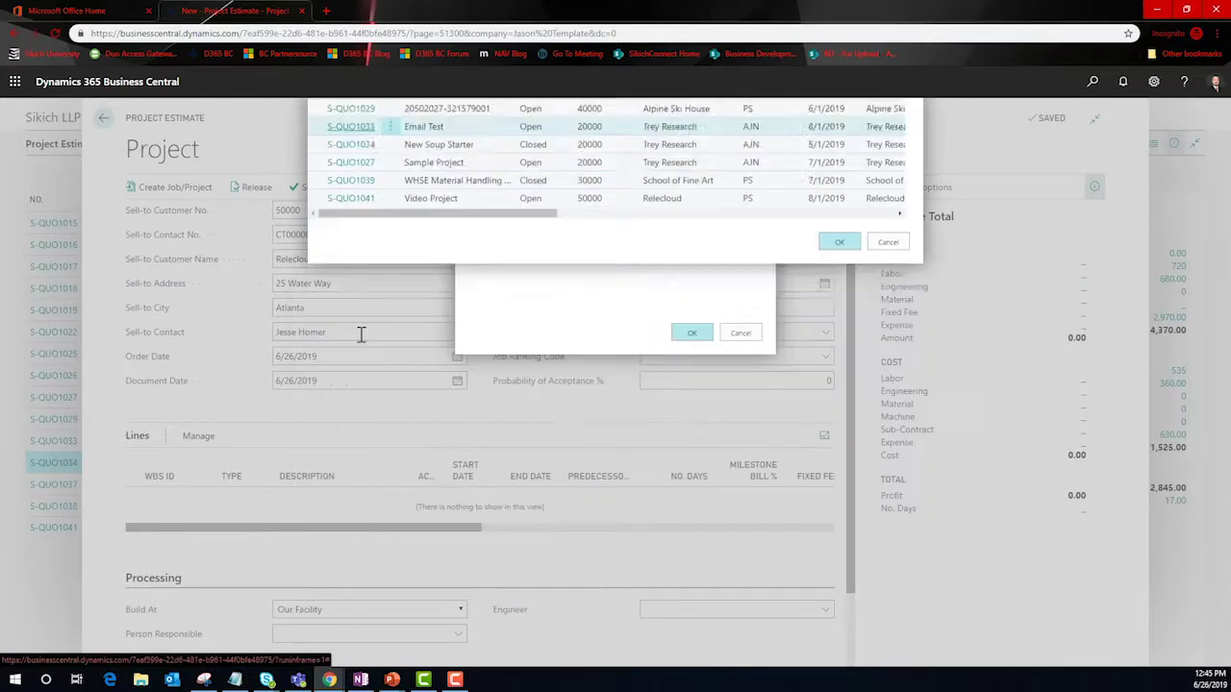
{"action": "left_click", "coordinate": [695, 335]}
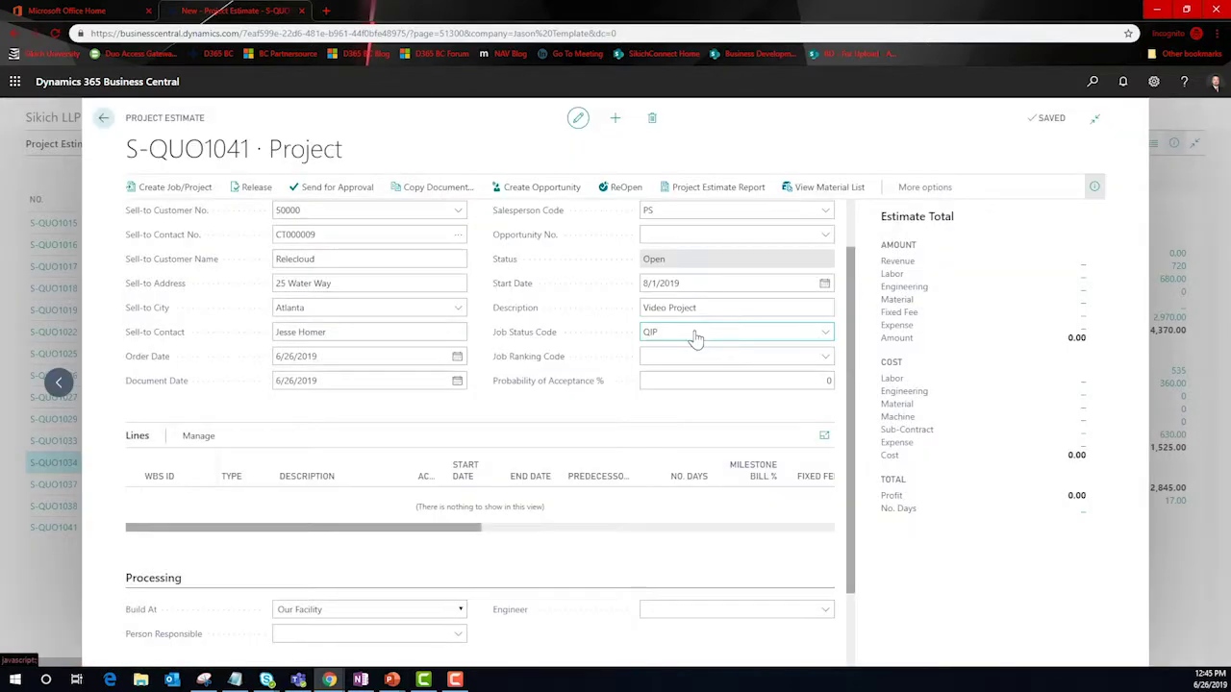
Make line 02.04 a Line Item described as 'Added Task'
{"action": "left_click", "coordinate": [198, 438]}
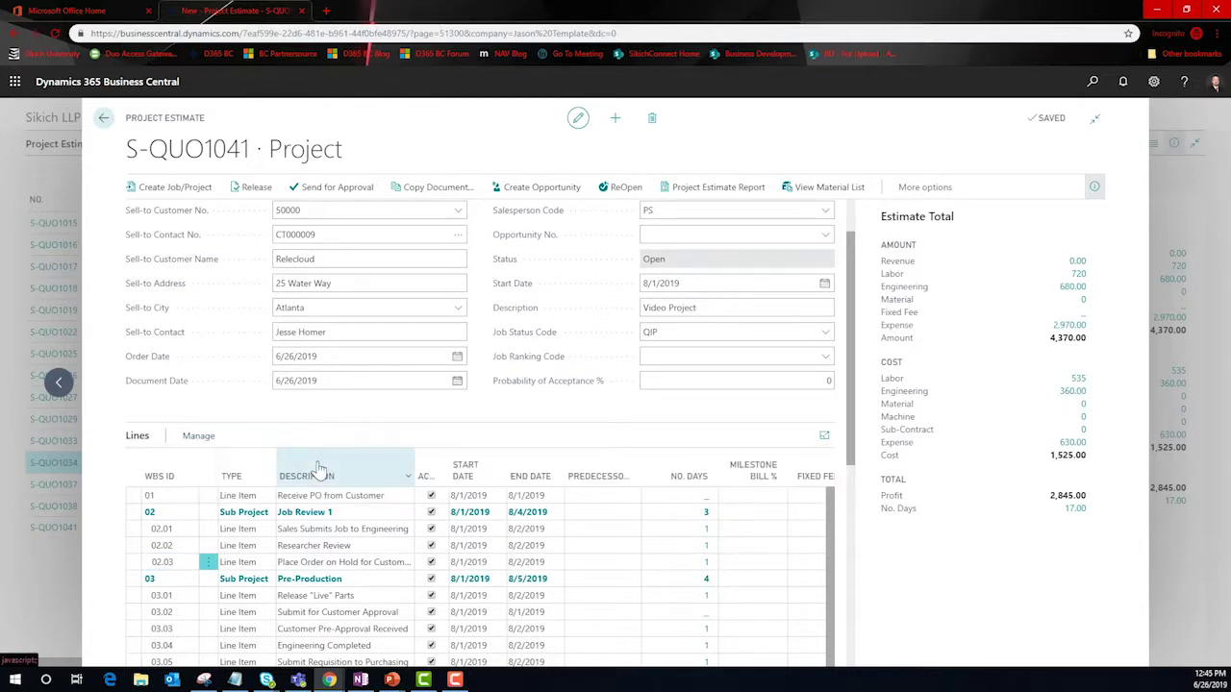
{"action": "scroll", "coordinate": [320, 469], "scroll_direction": "down", "scroll_amount": 5}
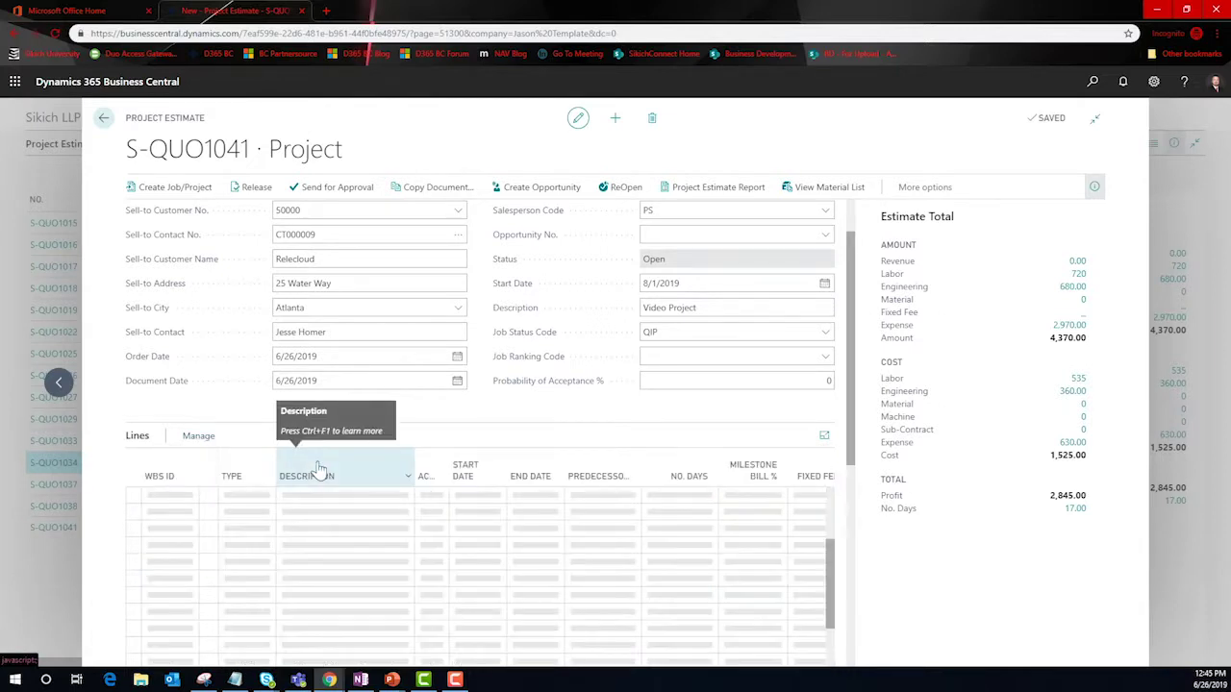
{"action": "left_click", "coordinate": [270, 580]}
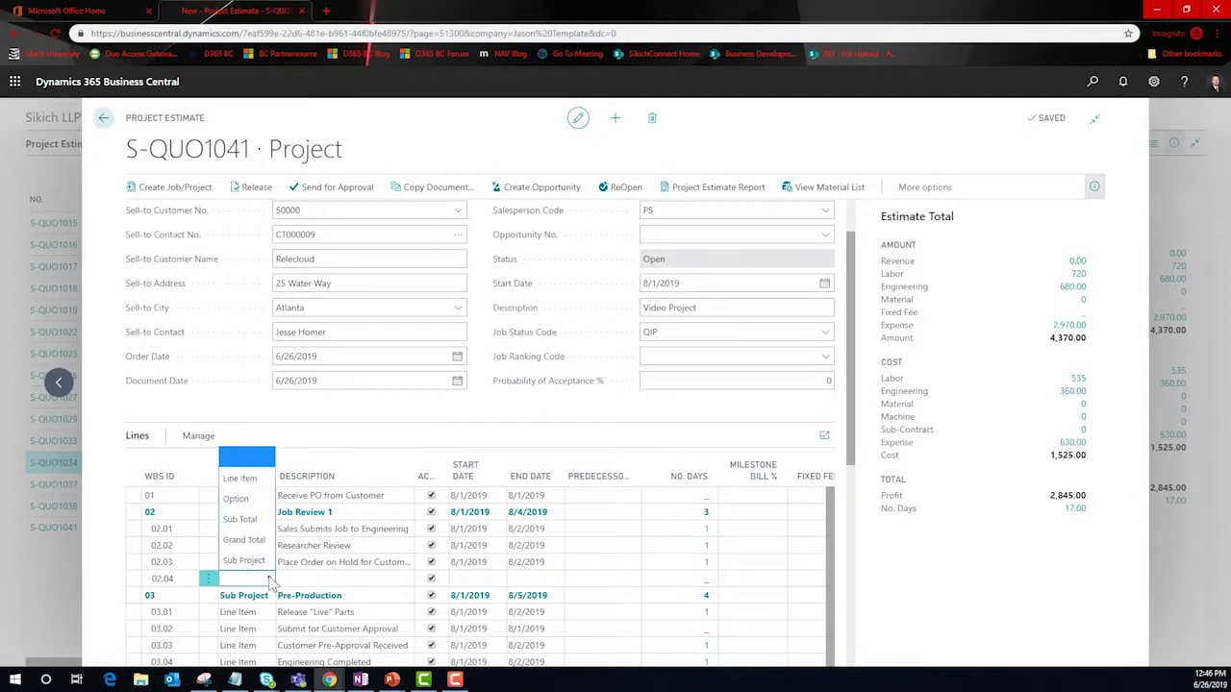
{"action": "left_click", "coordinate": [259, 479]}
{"action": "left_click", "coordinate": [308, 580]}
{"action": "type", "text": "Added Task"}
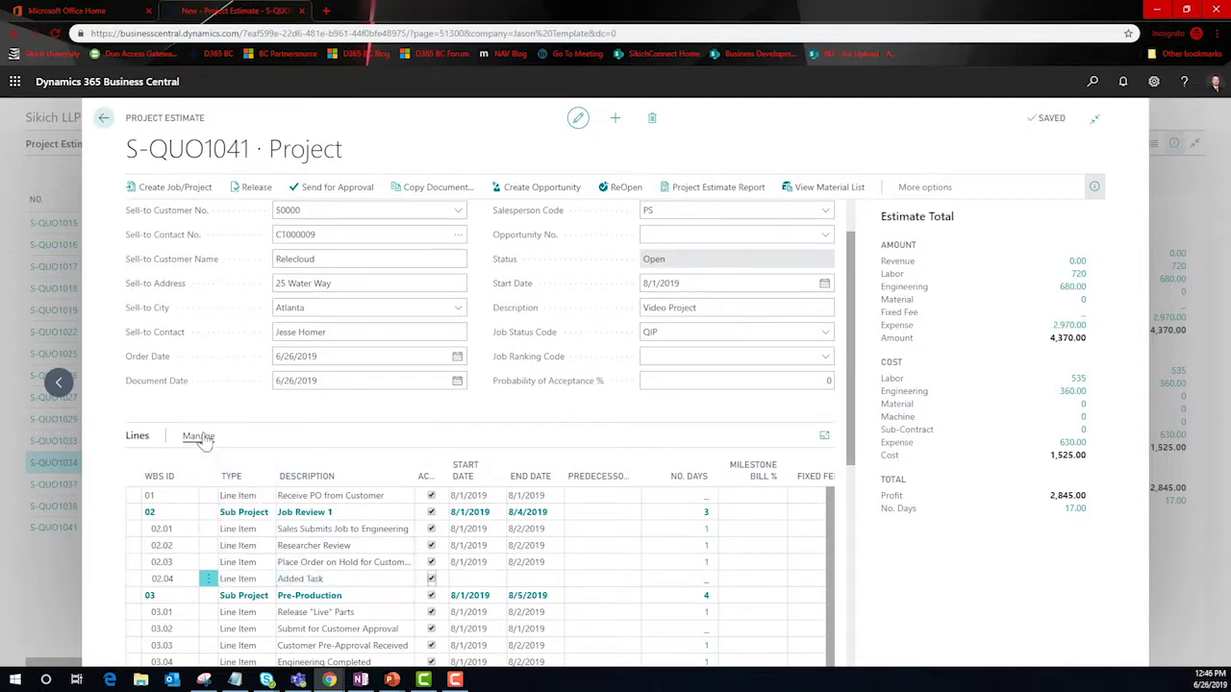
{"action": "left_click", "coordinate": [199, 438]}
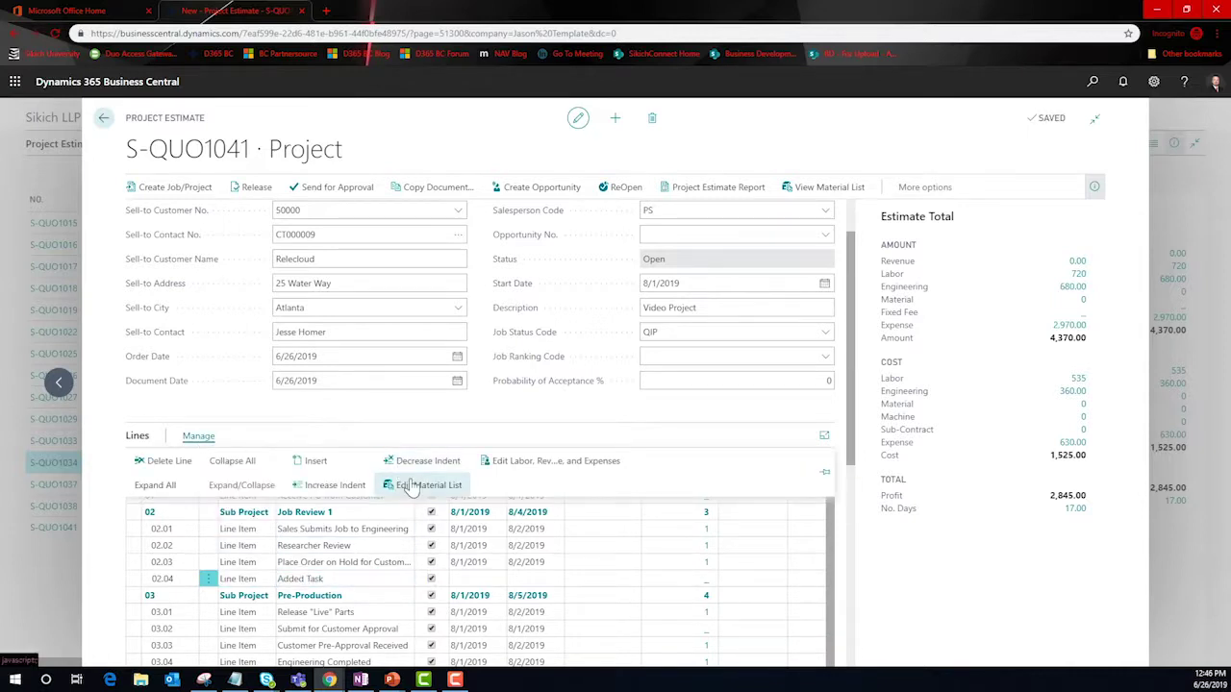
Insert item lines in the material list, then review the labor, revenue and expense lines
{"action": "left_click", "coordinate": [394, 479]}
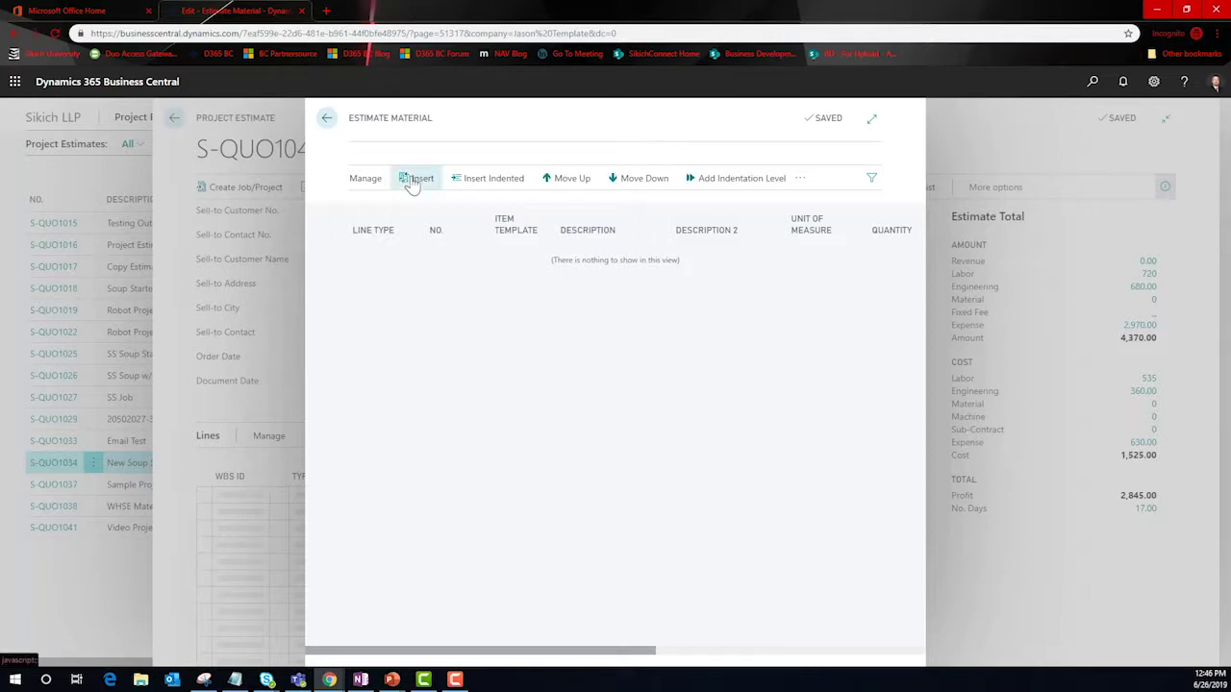
{"action": "left_click", "coordinate": [416, 179]}
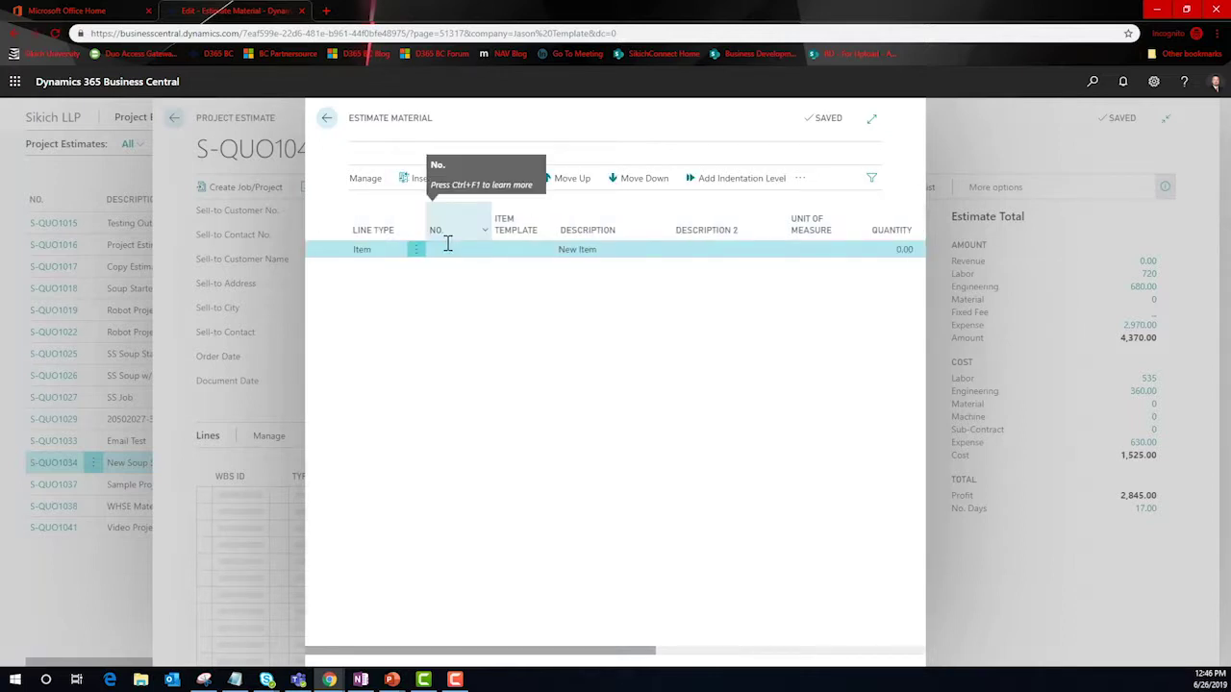
{"action": "left_click", "coordinate": [453, 249]}
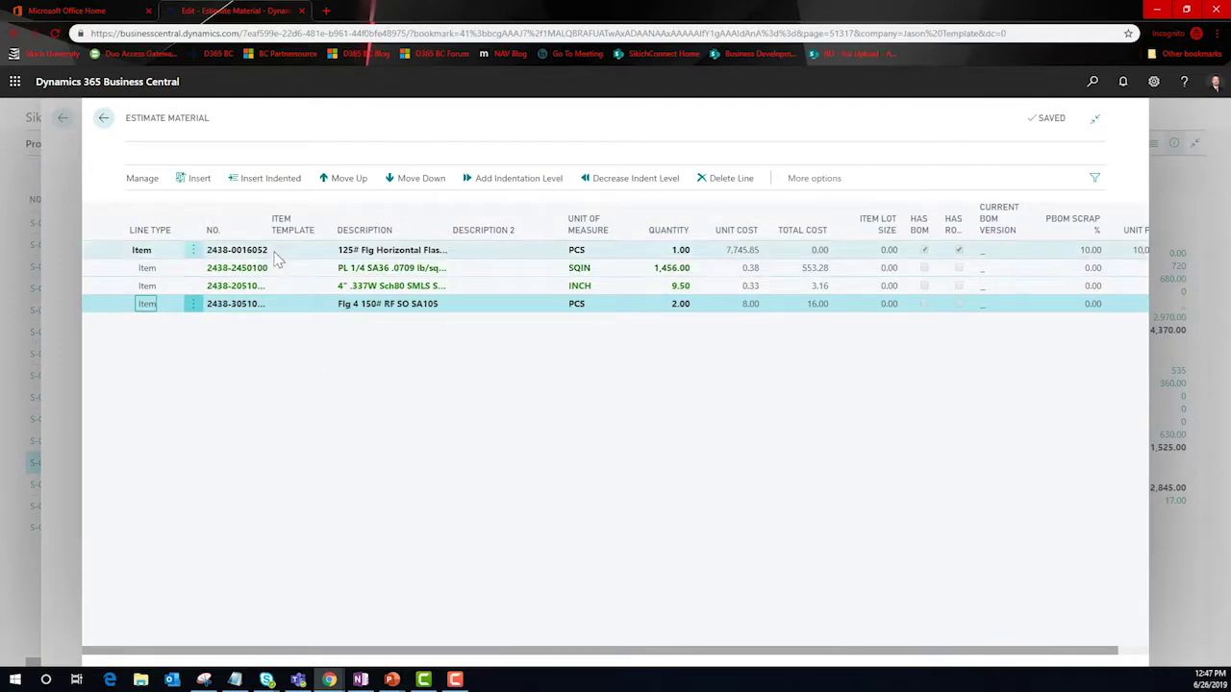
{"action": "key", "text": "Escape"}
{"action": "left_click", "coordinate": [547, 463]}
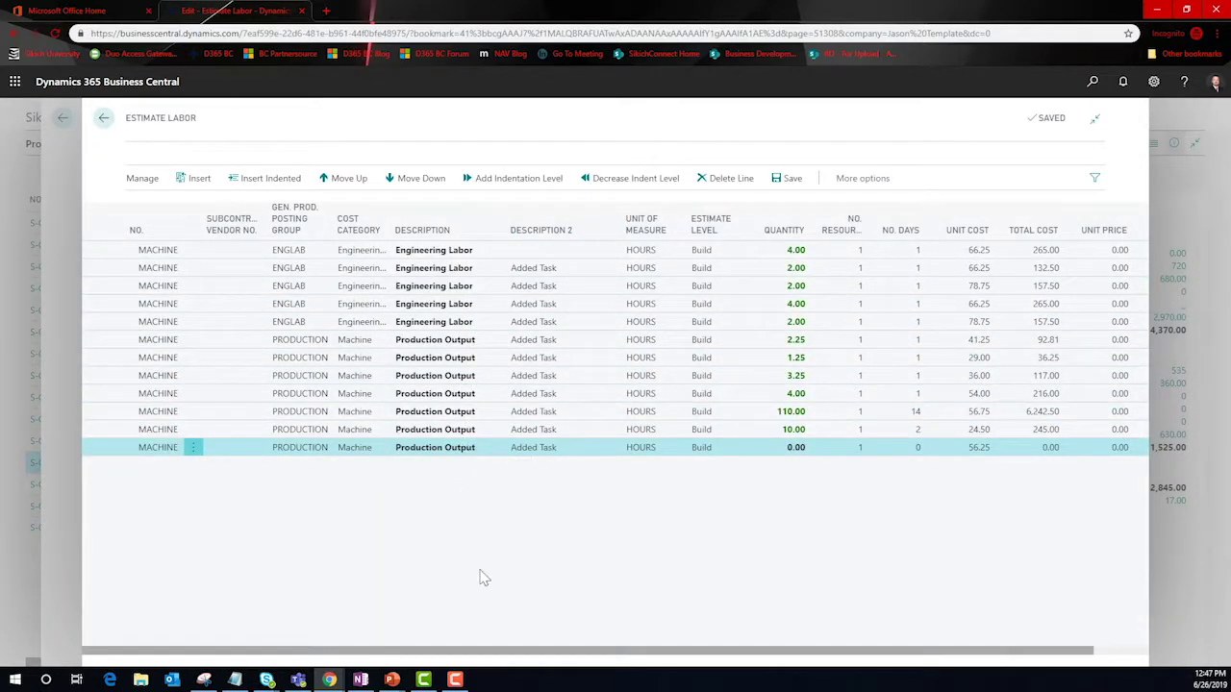
{"action": "left_click", "coordinate": [103, 118]}
Create the jobs/project from estimate S-QUO1041, confirming with Yes
{"action": "scroll", "coordinate": [177, 544], "scroll_direction": "up", "scroll_amount": 10}
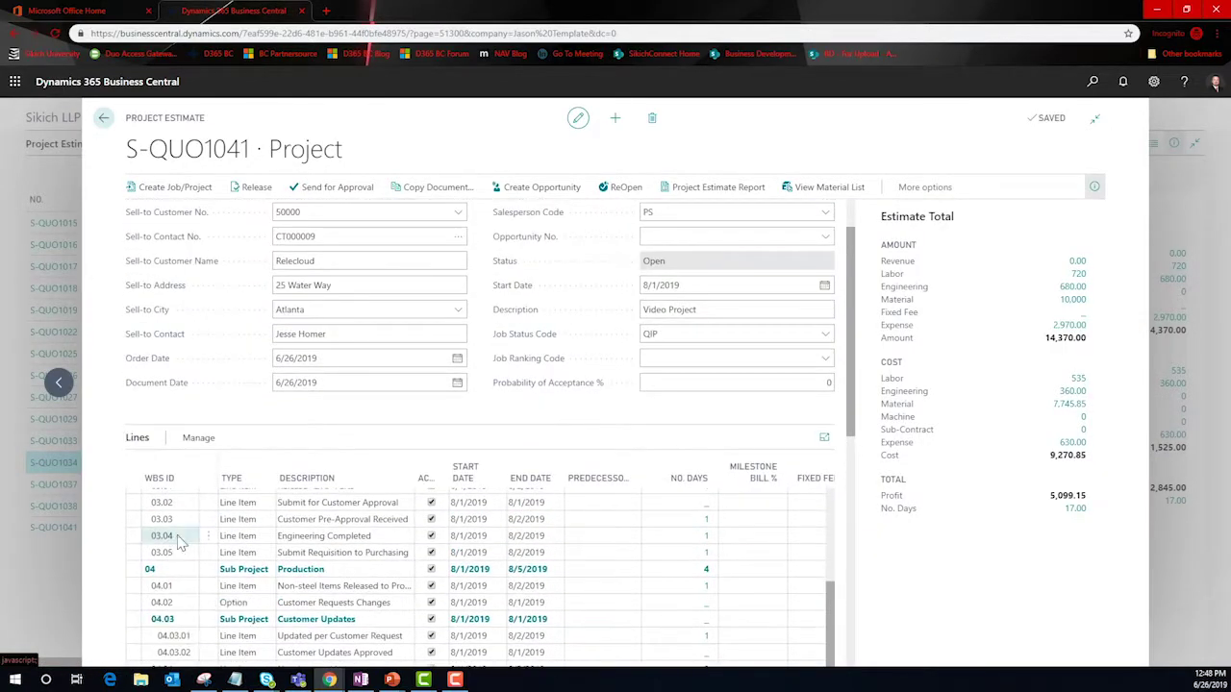
{"action": "scroll", "coordinate": [179, 538], "scroll_direction": "up", "scroll_amount": 2}
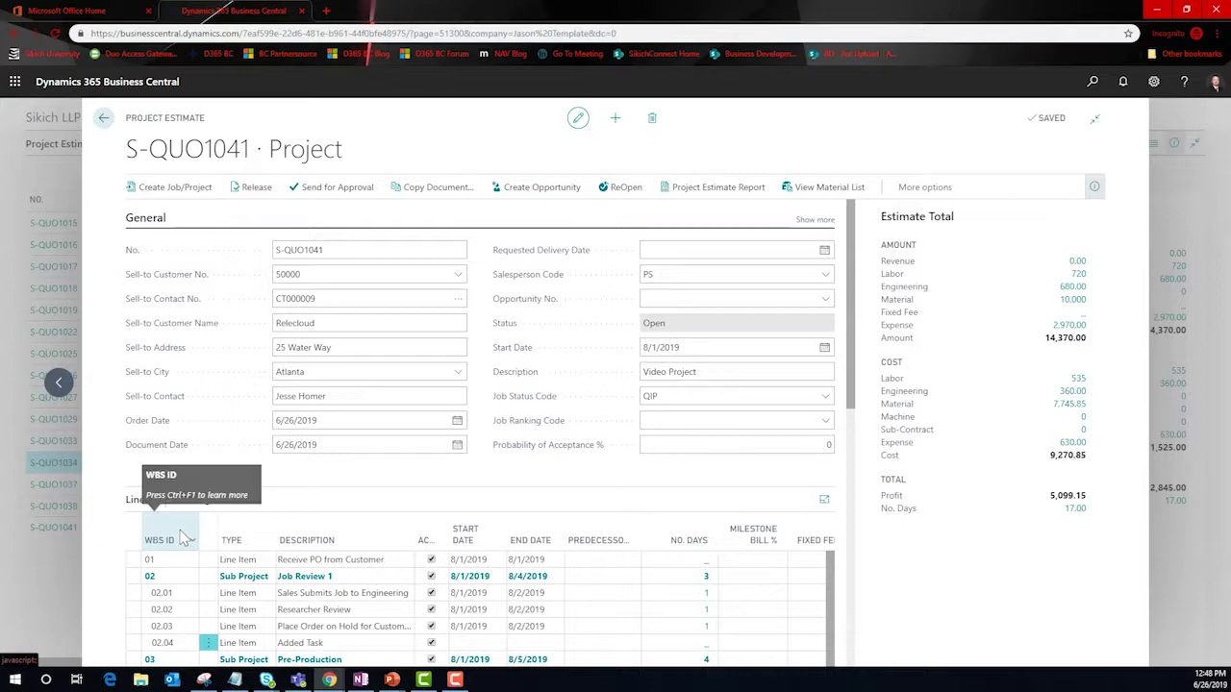
{"action": "scroll", "coordinate": [154, 462], "scroll_direction": "down", "scroll_amount": 5}
{"action": "left_click", "coordinate": [169, 188]}
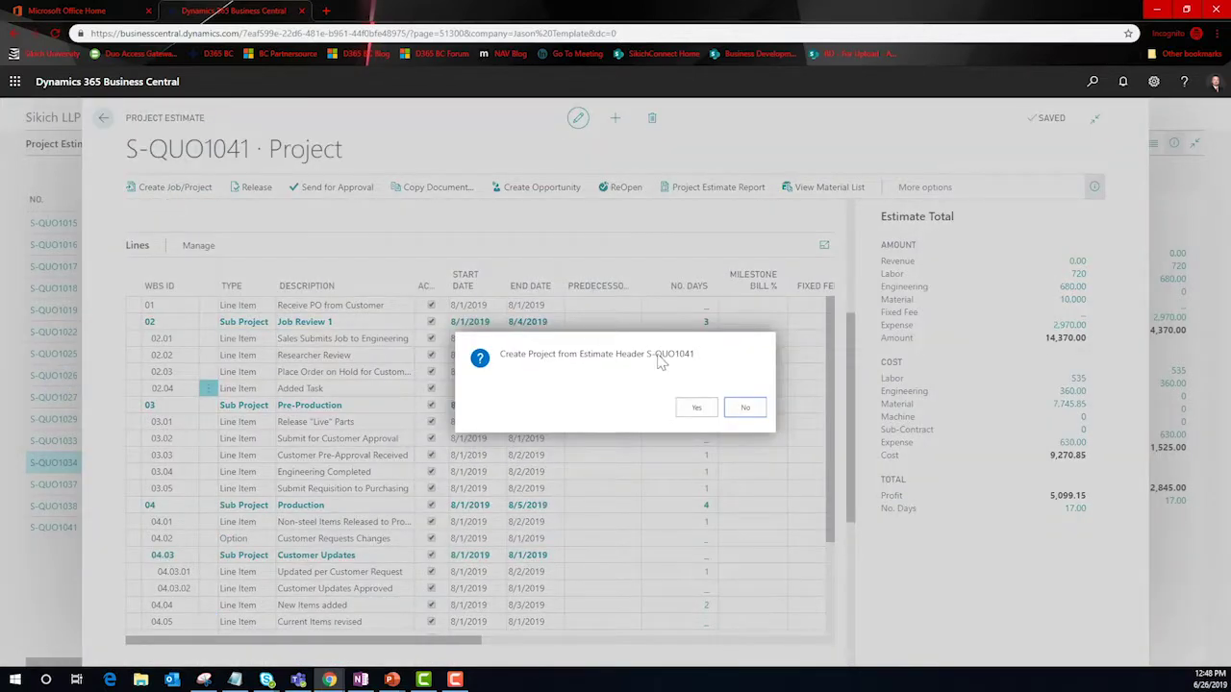
{"action": "left_click", "coordinate": [697, 407]}
Open job J00420 Pre-Production from the Jobs list and show its Process actions
{"action": "left_click", "coordinate": [502, 144]}
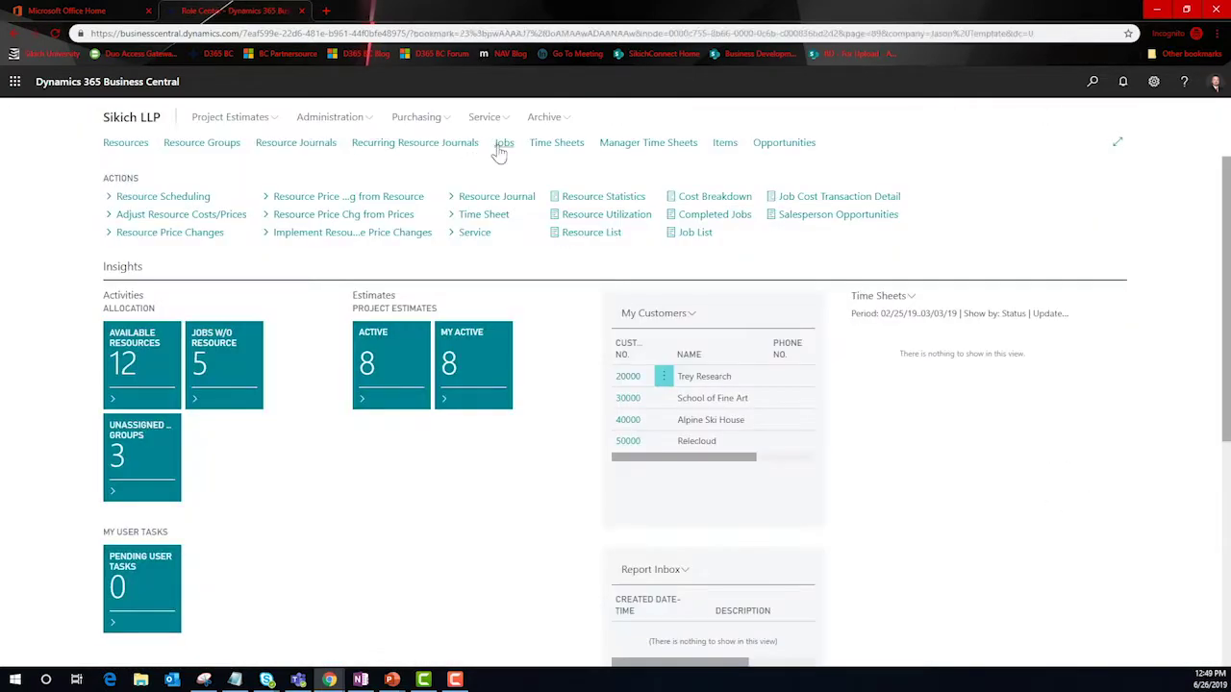
{"action": "scroll", "coordinate": [225, 424], "scroll_direction": "down", "scroll_amount": 5}
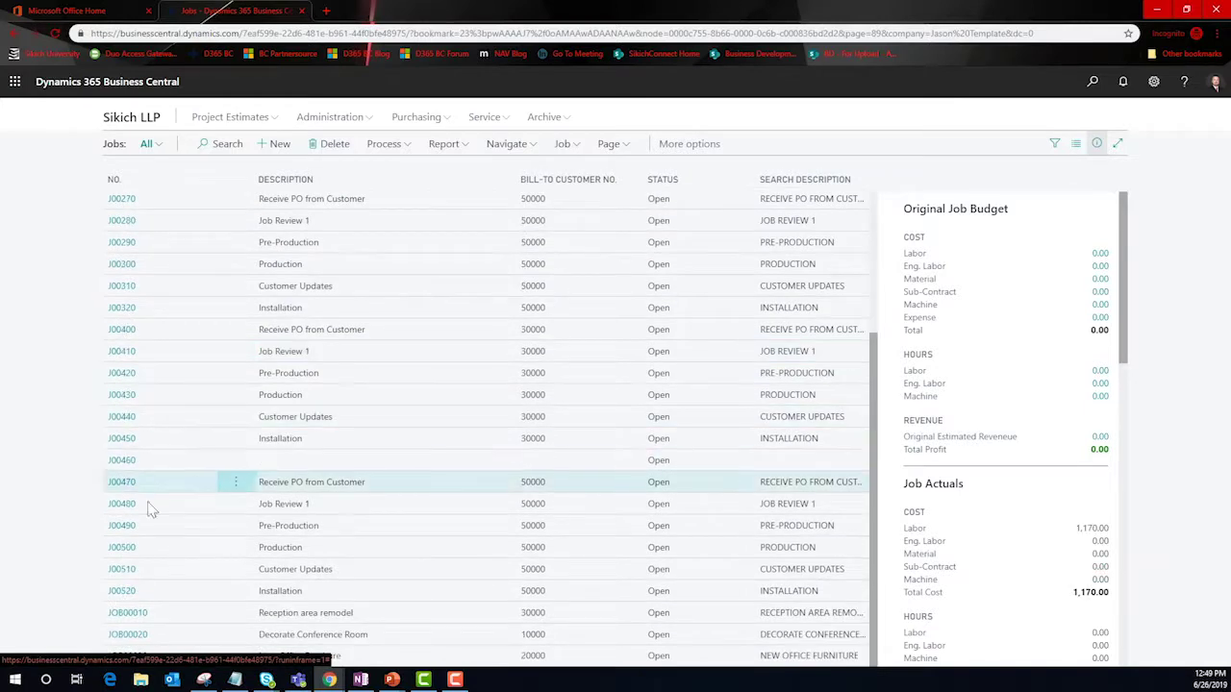
{"action": "left_click", "coordinate": [125, 377]}
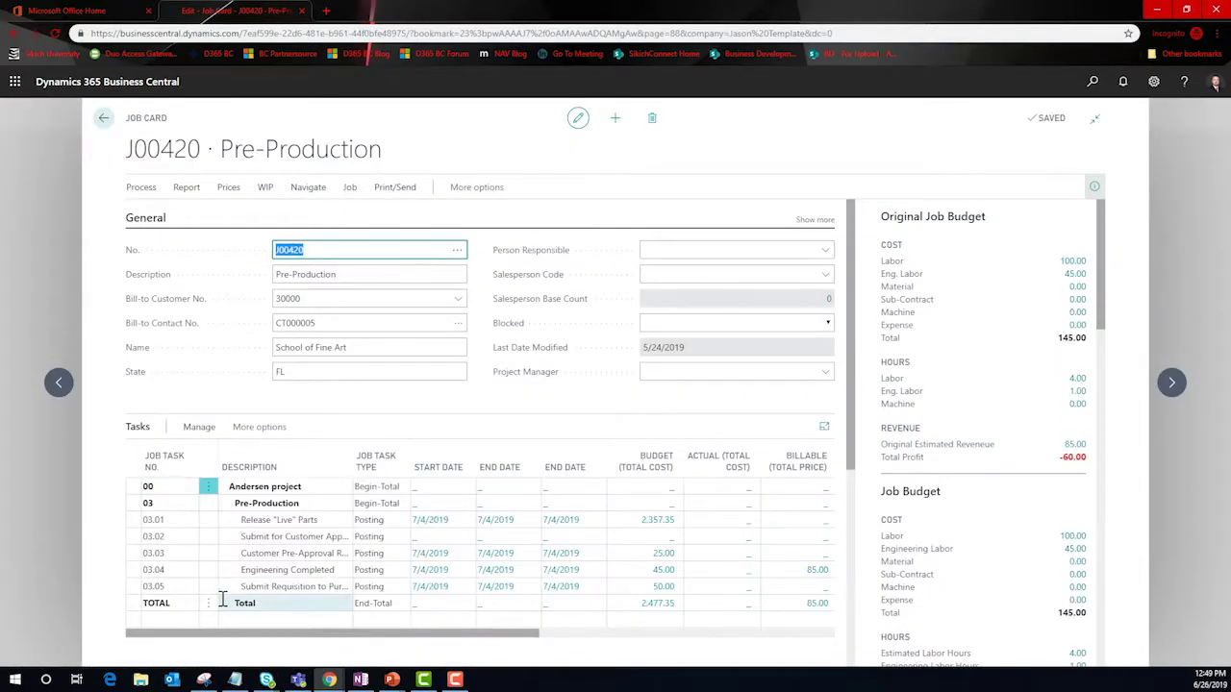
{"action": "left_click", "coordinate": [141, 188]}
Open the Indented Job Overview for job J00420 Pre-Production
{"action": "left_click", "coordinate": [428, 236]}
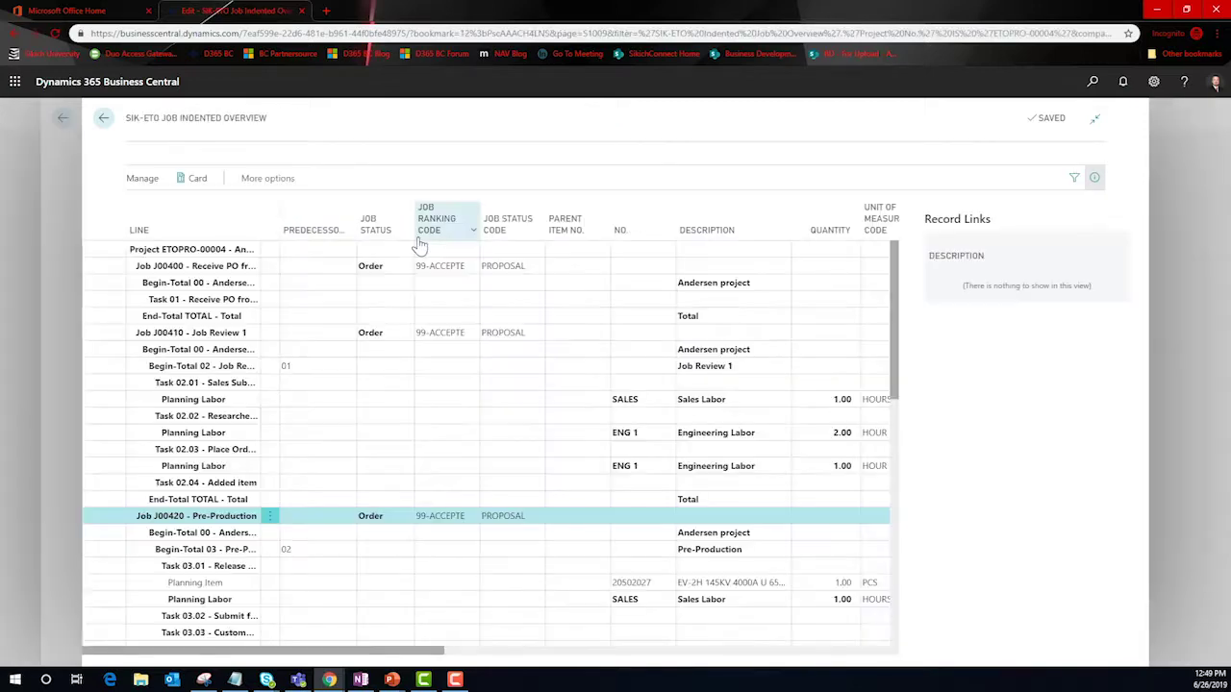